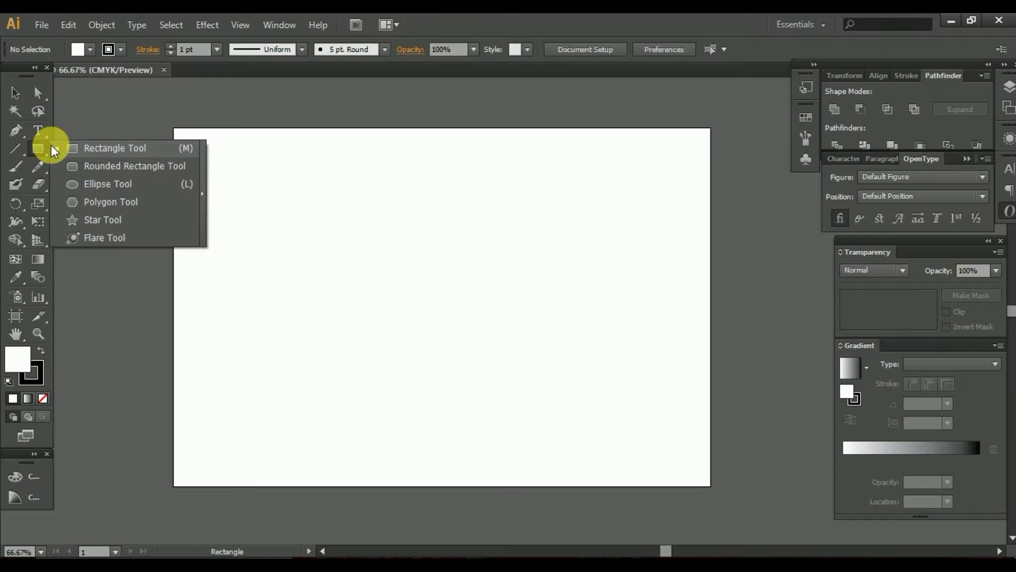
# - Draw a circle with the Ellipse Tool and move it lower right on the artboard
pyautogui.moveTo(46, 149); pyautogui.dragTo(82, 182)
pyautogui.moveTo(403, 255); pyautogui.dragTo(469, 321)
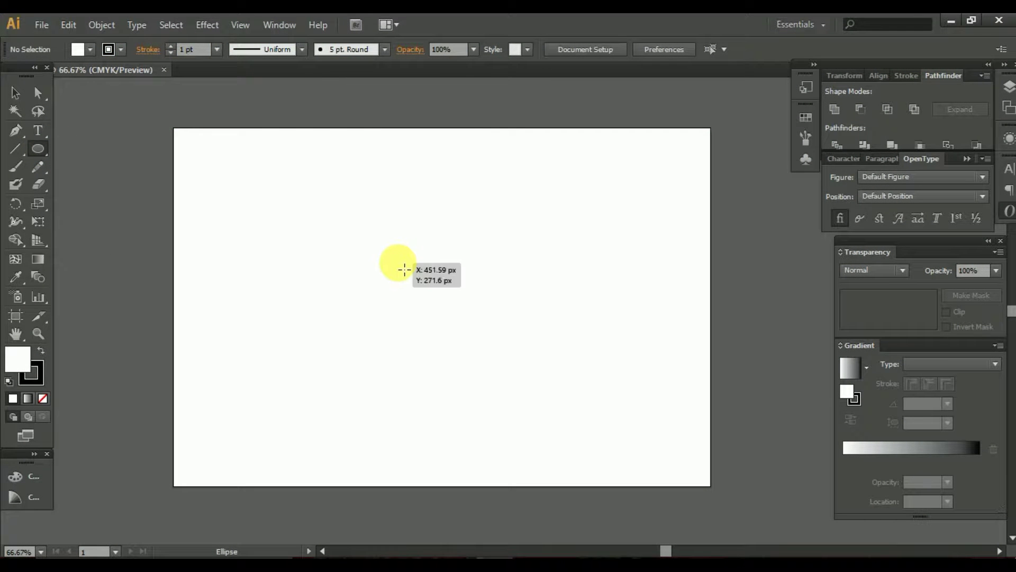
pyautogui.click(16, 93)
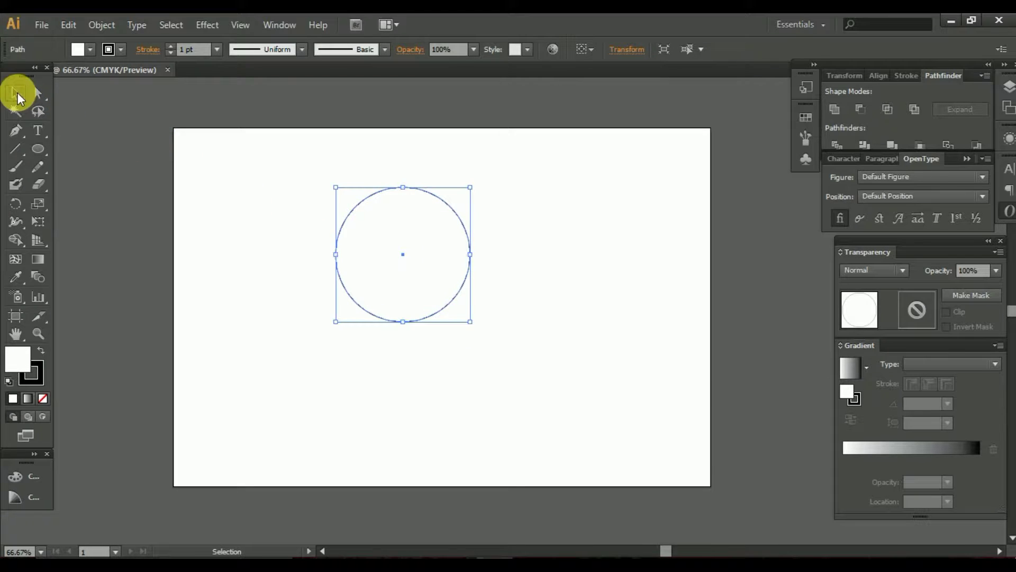
pyautogui.moveTo(392, 222); pyautogui.dragTo(416, 260)
# - Remove the circle's stroke and fill it with a light blue
pyautogui.click(32, 375)
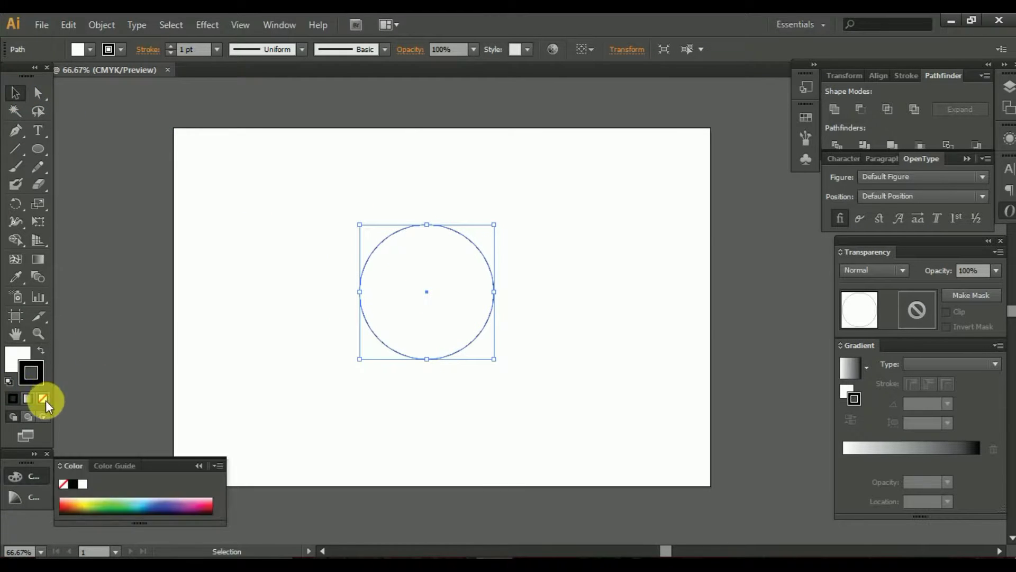
pyautogui.click(43, 398)
pyautogui.click(161, 510)
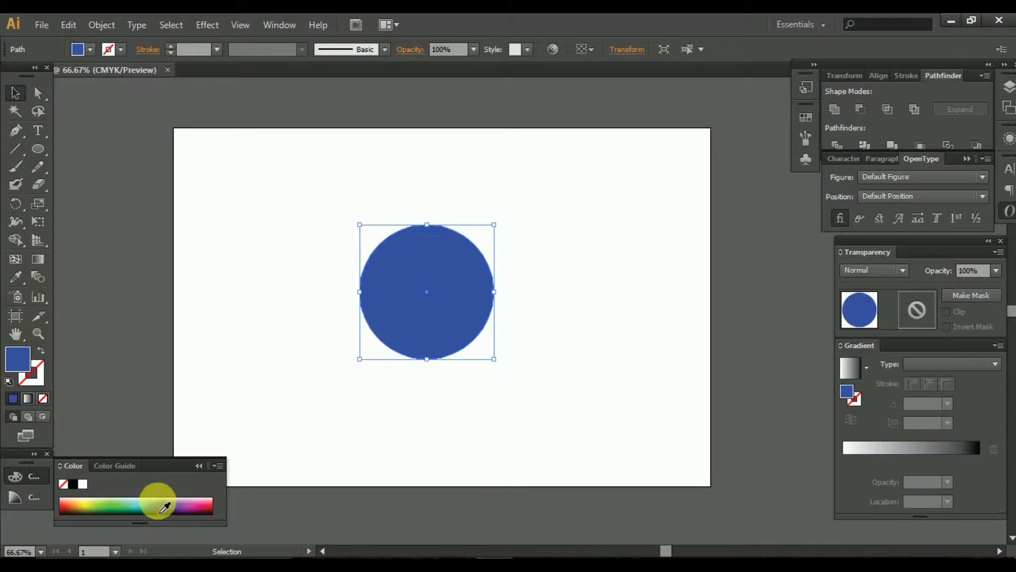
pyautogui.click(144, 506)
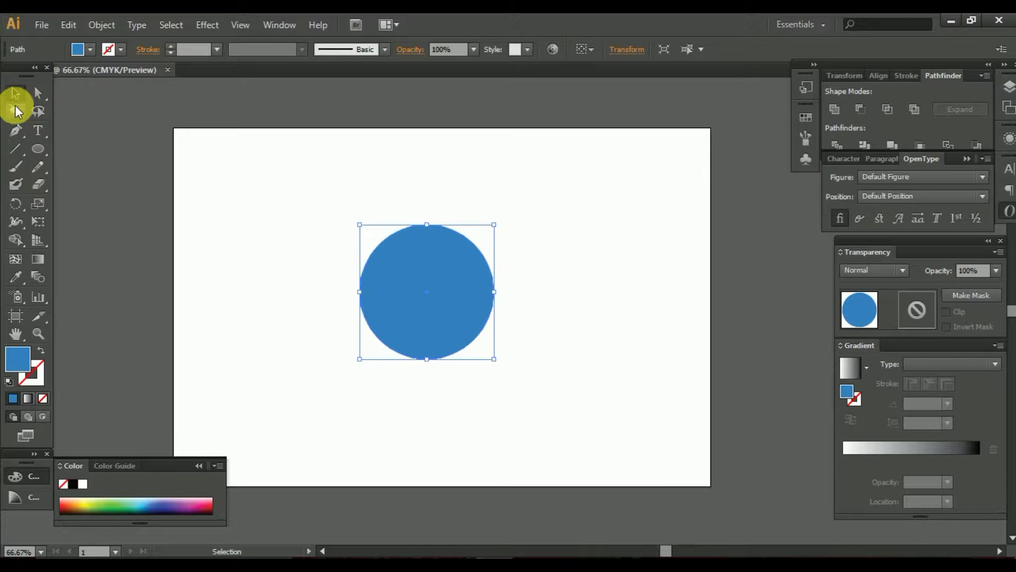
pyautogui.click(503, 260)
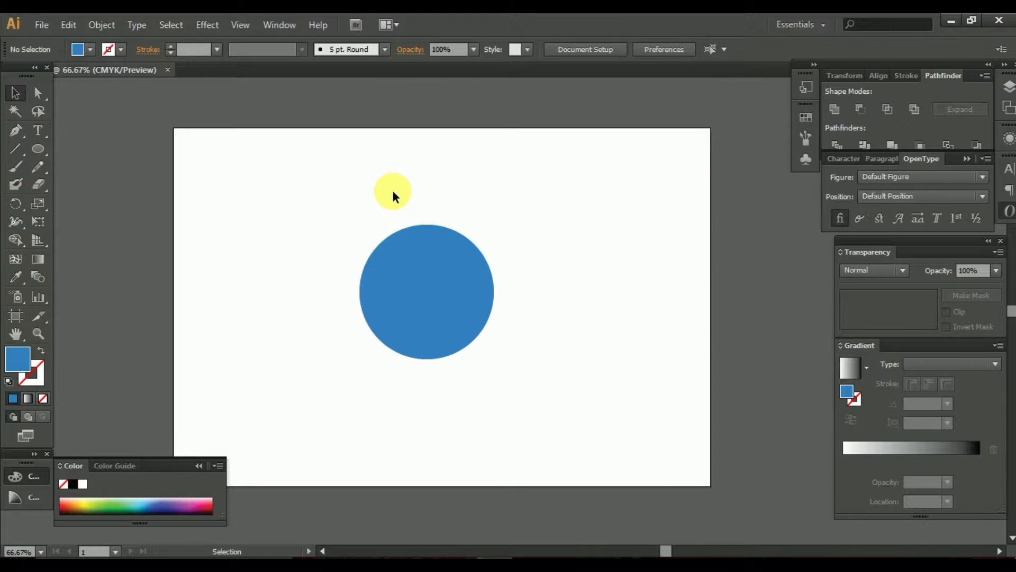
# - In outline view, draw a vertical line centred across the circle's full height
pyautogui.hotkey('ctrl', 'y')
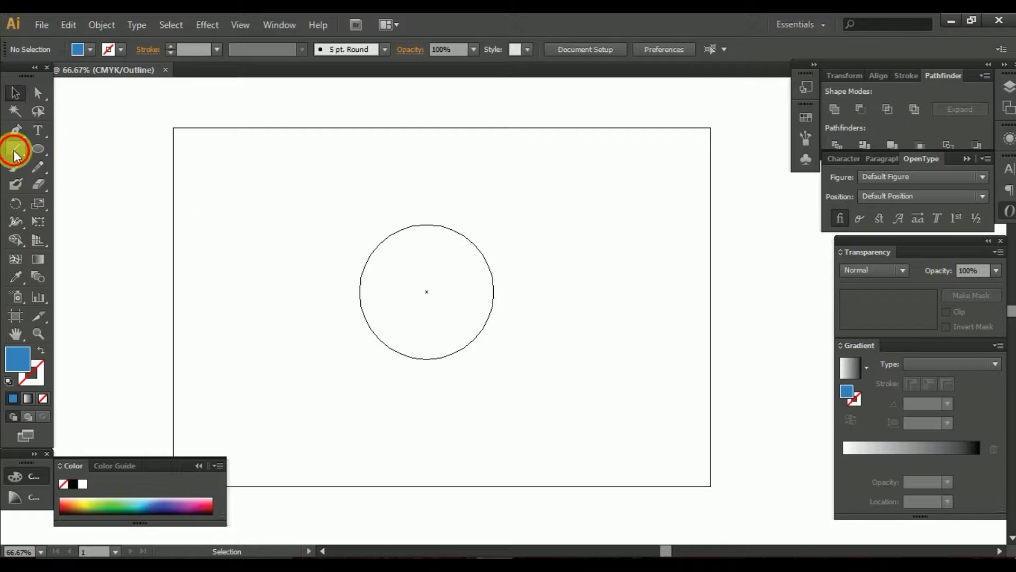
pyautogui.click(14, 151)
pyautogui.moveTo(434, 298); pyautogui.dragTo(427, 444)
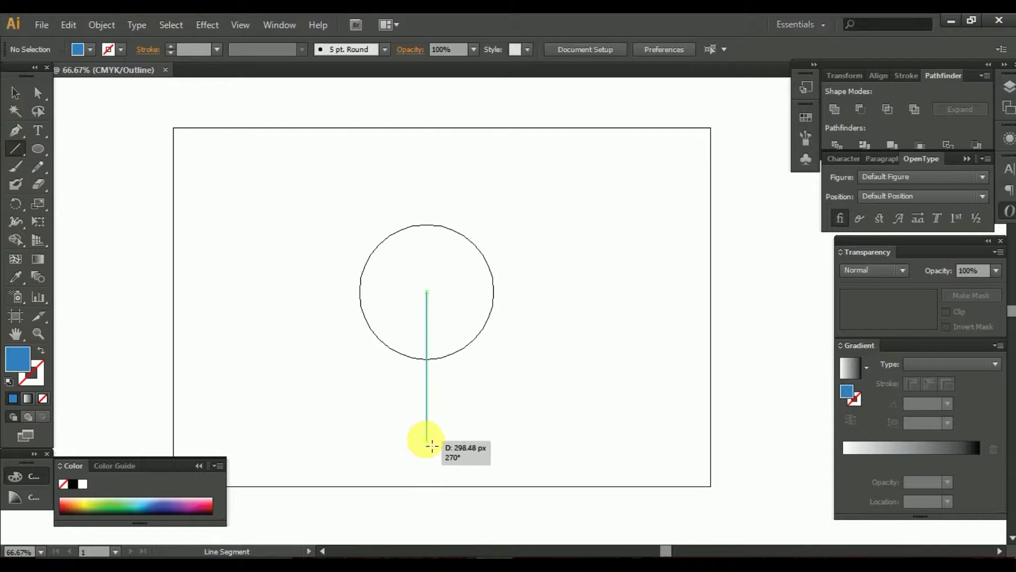
pyautogui.click(15, 93)
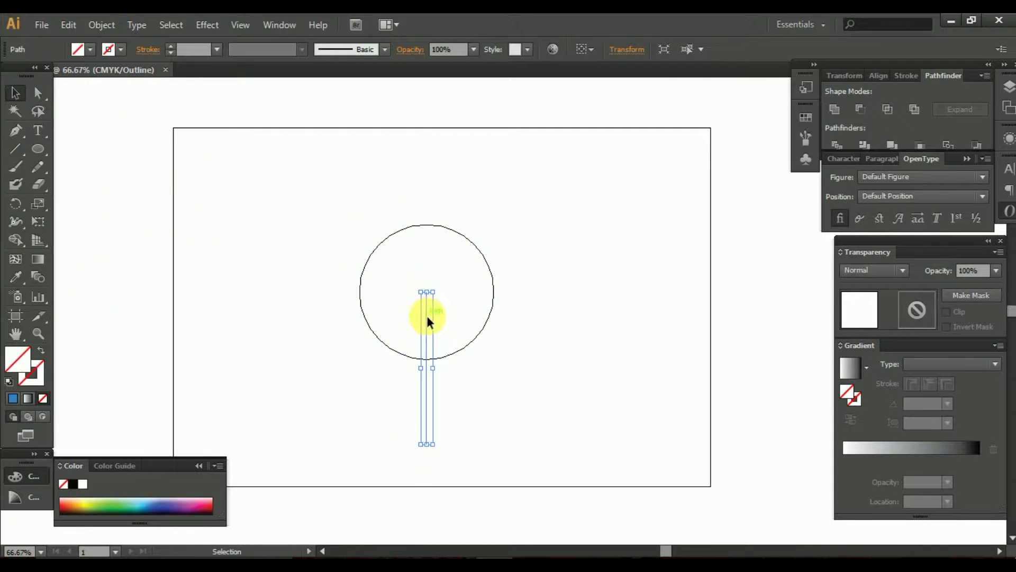
pyautogui.moveTo(427, 316); pyautogui.dragTo(428, 241)
pyautogui.click(281, 205)
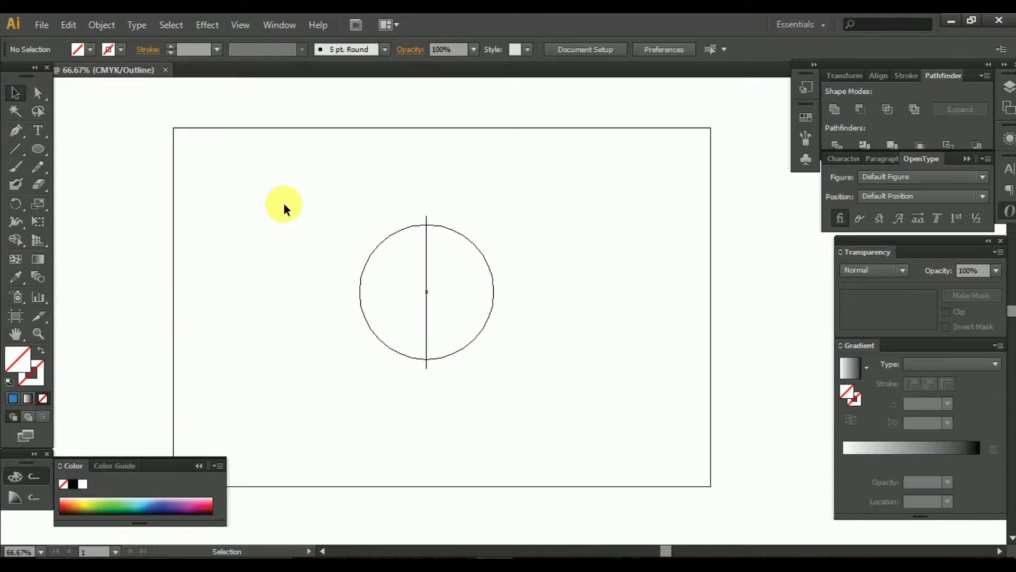
pyautogui.hotkey('ctrl', 'y')
# - Split the circle along the line with Divide Objects Below and spread the halves apart
pyautogui.moveTo(326, 166); pyautogui.dragTo(527, 388)
pyautogui.click(102, 25)
pyautogui.moveTo(118, 326)
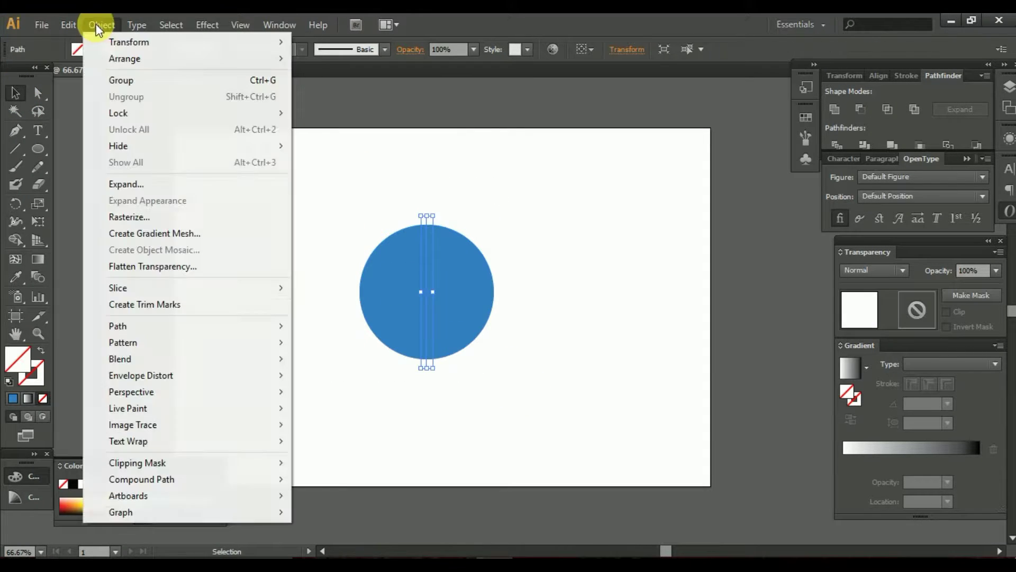
pyautogui.click(384, 453)
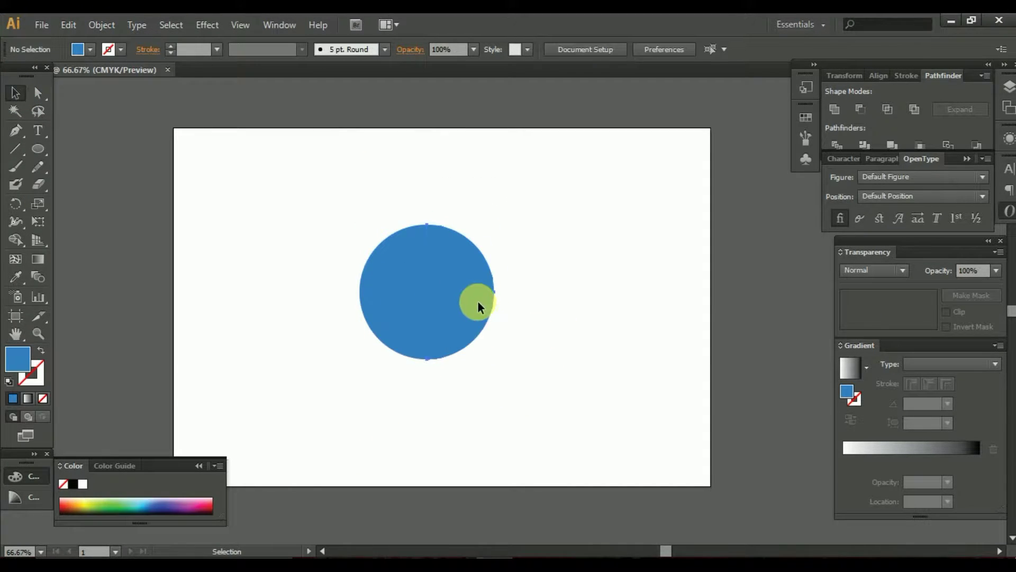
pyautogui.moveTo(478, 300)
pyautogui.mouseDown()
pyautogui.moveTo(525, 304)
pyautogui.moveTo(512, 281)
pyautogui.mouseUp()
pyautogui.press('a')
pyautogui.hotkey('ctrl', 'z')
pyautogui.moveTo(408, 297); pyautogui.dragTo(351, 299)
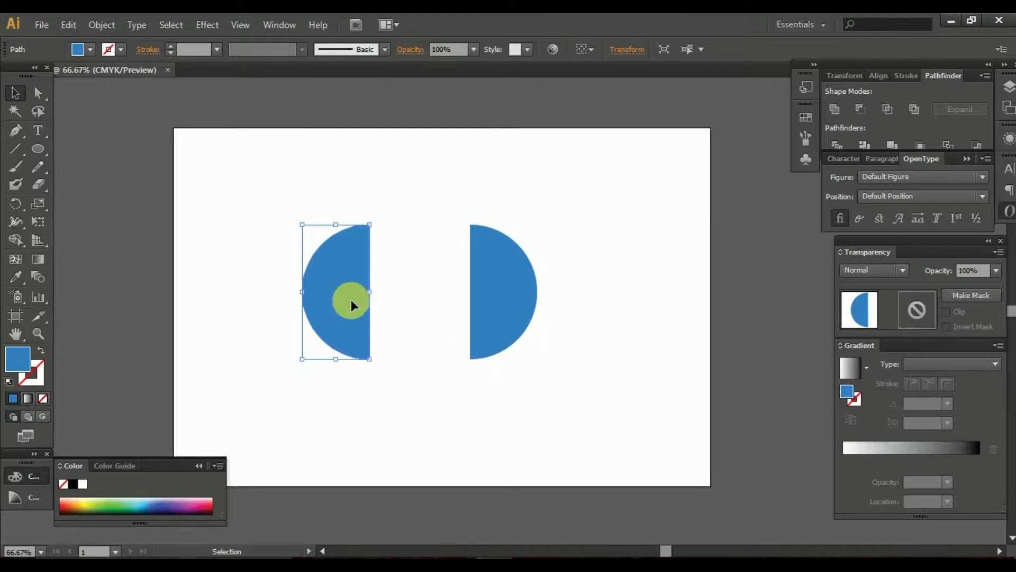
# - Pull the right half's curve out into a point and delete the left half
pyautogui.hotkey('ctrl', '1')
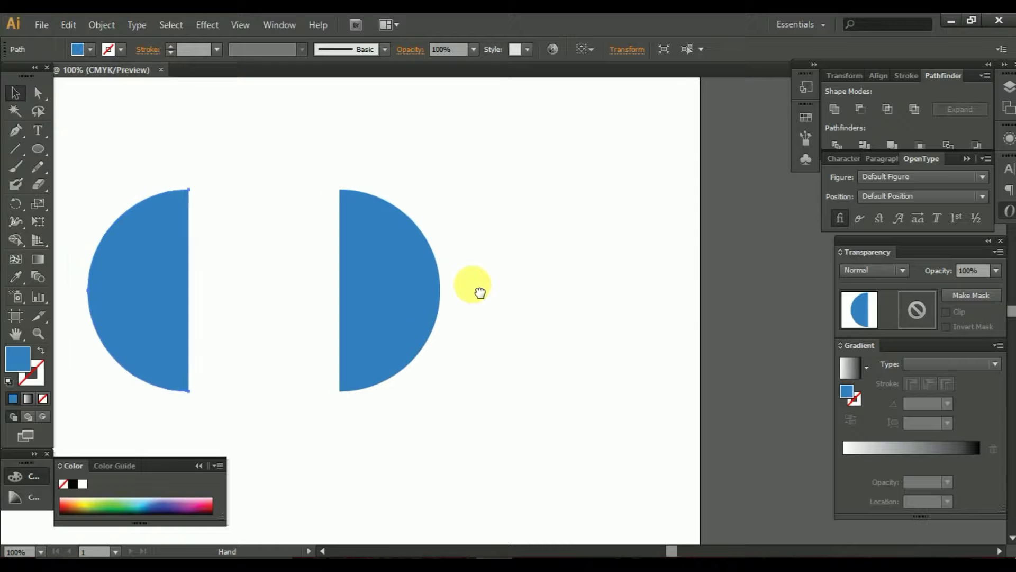
pyautogui.click(43, 151)
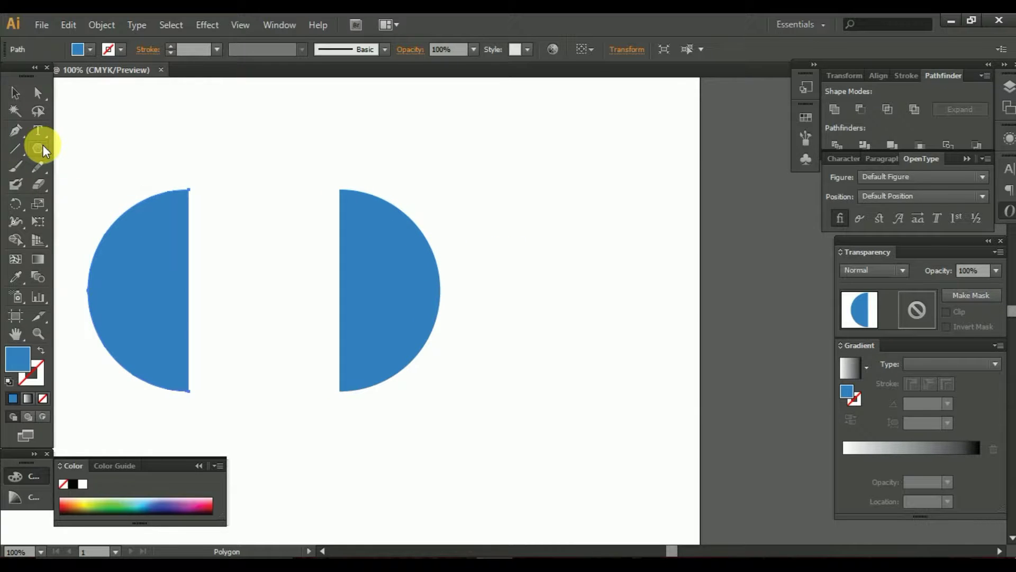
pyautogui.press('v')
pyautogui.click(38, 93)
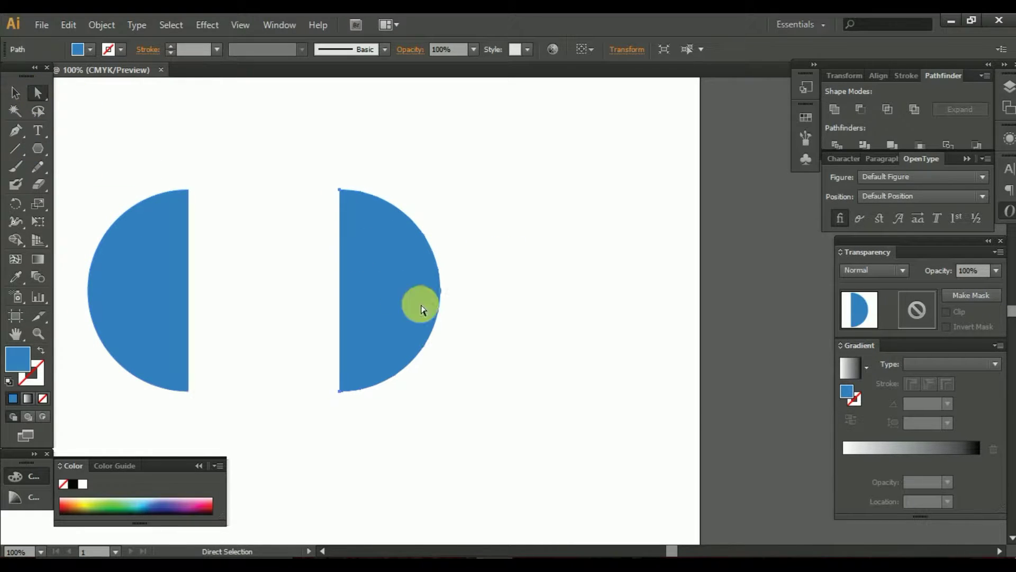
pyautogui.moveTo(440, 290); pyautogui.dragTo(502, 291)
pyautogui.click(163, 243)
pyautogui.press('Delete')
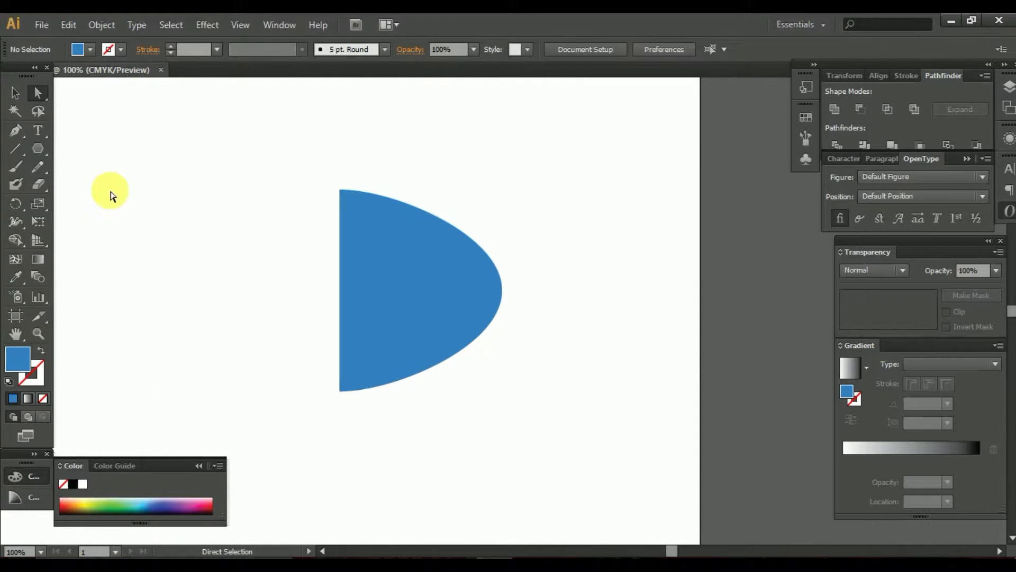
# - Apply a 79 px Round Corners effect to the pointed blue shape
pyautogui.click(15, 93)
pyautogui.click(453, 265)
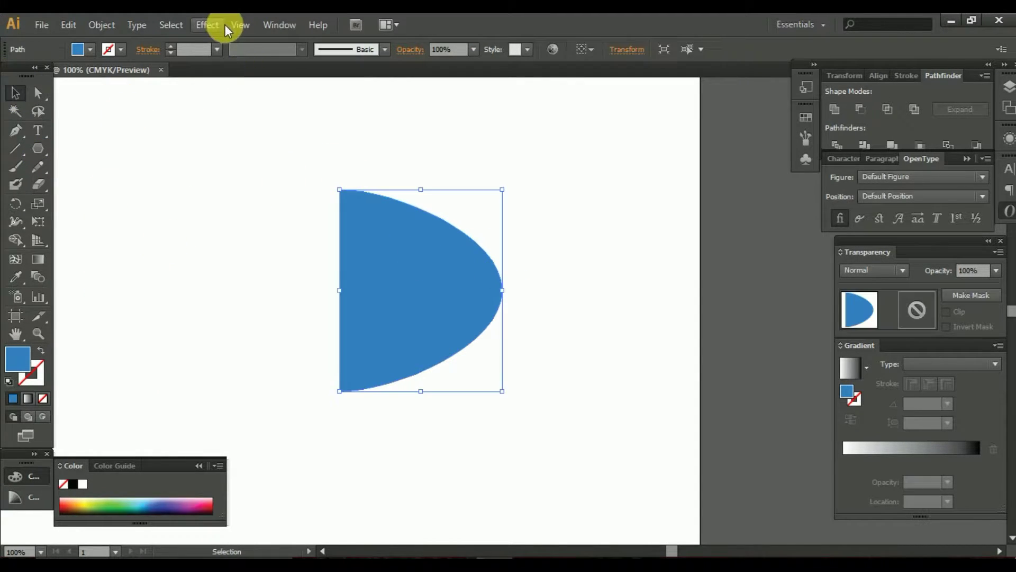
pyautogui.click(222, 25)
pyautogui.moveTo(235, 206)
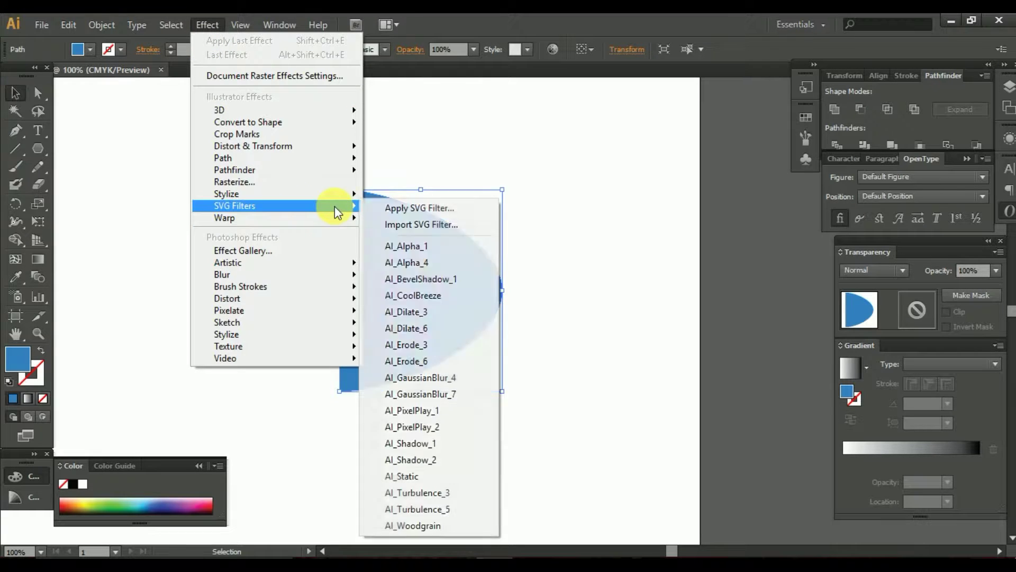
pyautogui.click(443, 262)
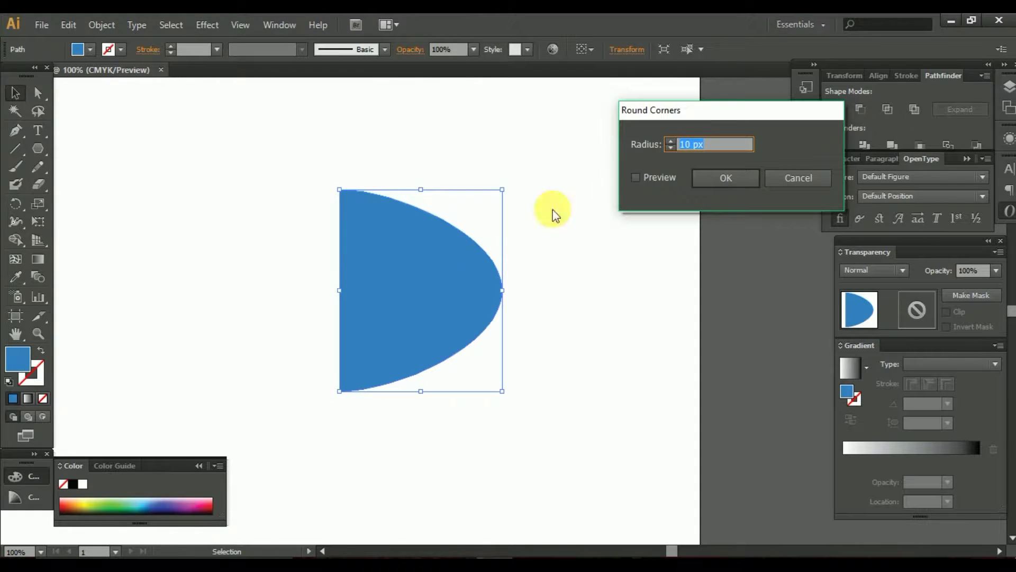
pyautogui.click(652, 176)
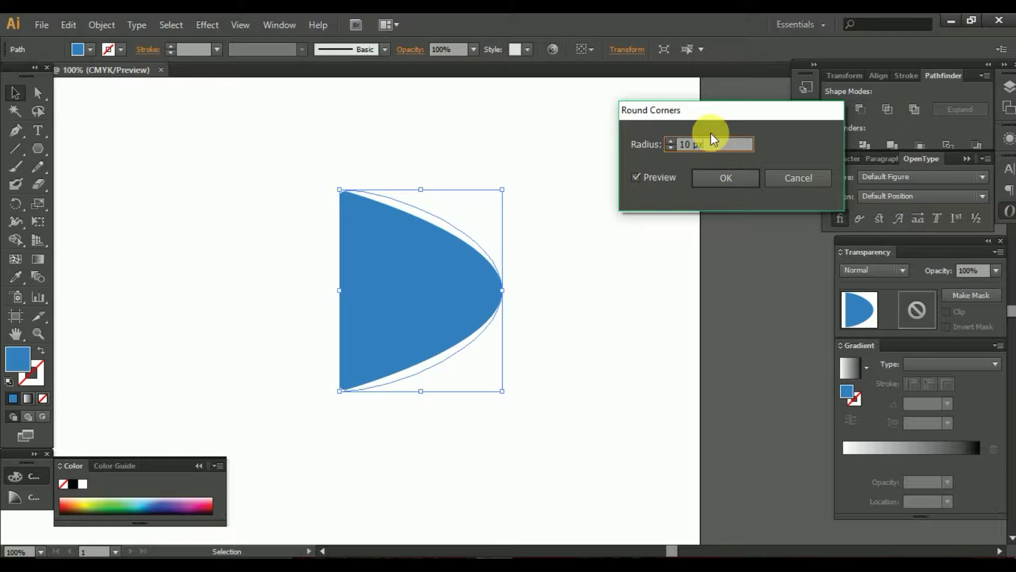
pyautogui.scroll(20, 713, 139)
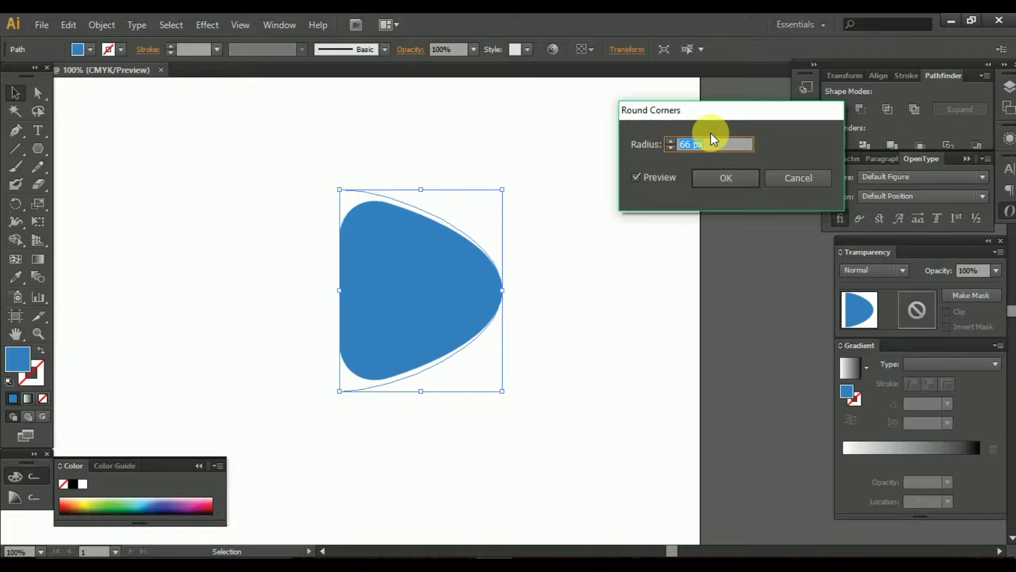
pyautogui.scroll(15, 710, 138)
pyautogui.scroll(20, 711, 139)
pyautogui.scroll(-20, 713, 138)
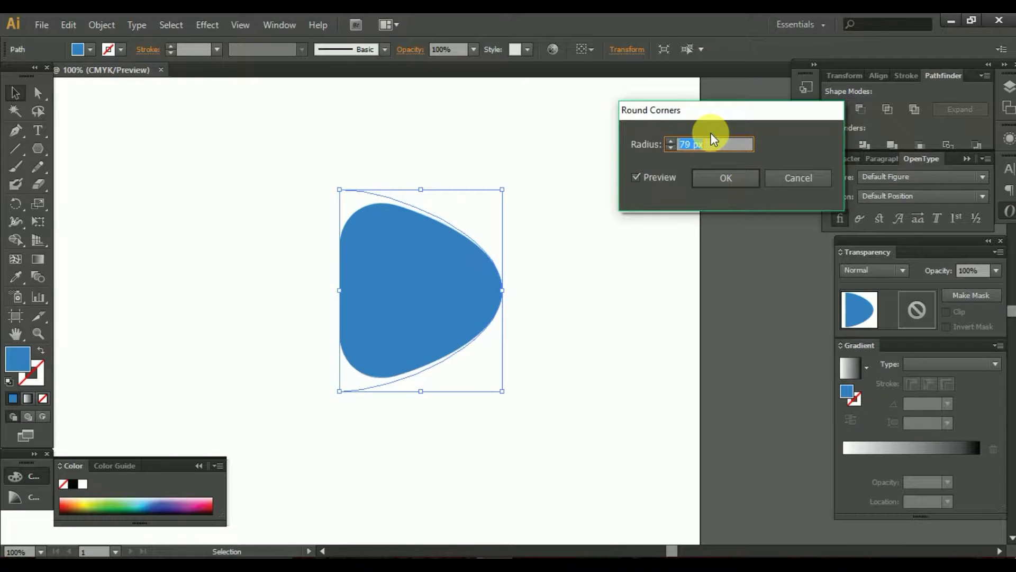
pyautogui.click(726, 177)
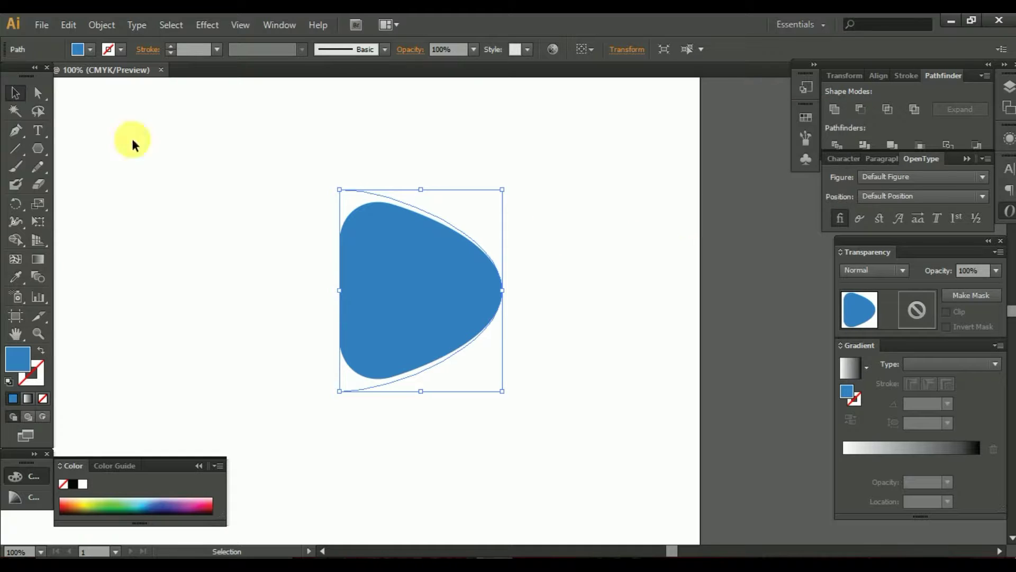
# - Expand the Round Corners appearance into the shape's path
pyautogui.click(68, 25)
pyautogui.click(121, 201)
pyautogui.click(589, 314)
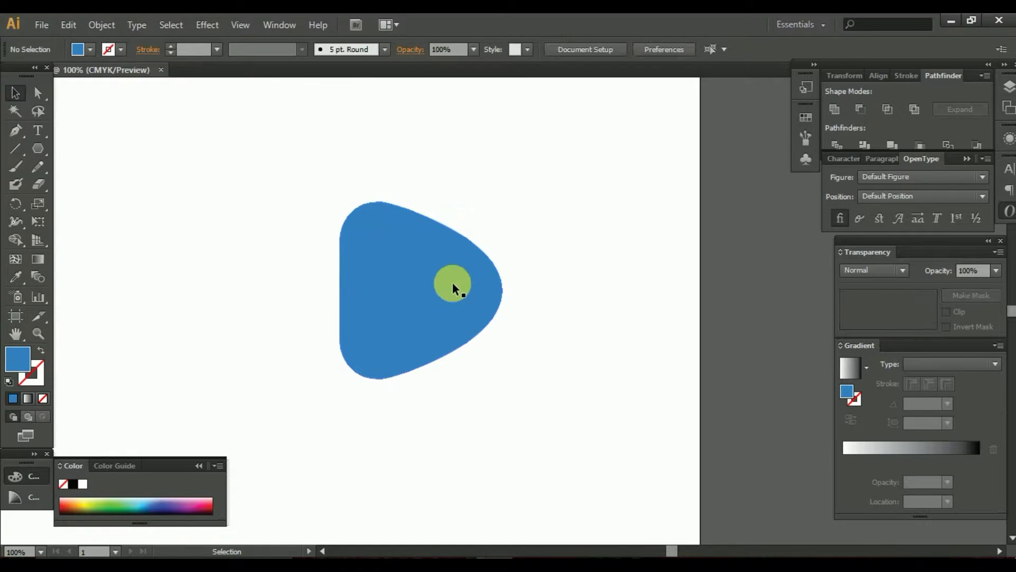
pyautogui.click(452, 282)
pyautogui.click(494, 325)
# - Draw a rectangle overlapping the rounded shape and shift it to the right
pyautogui.hotkey('ctrl', '=')
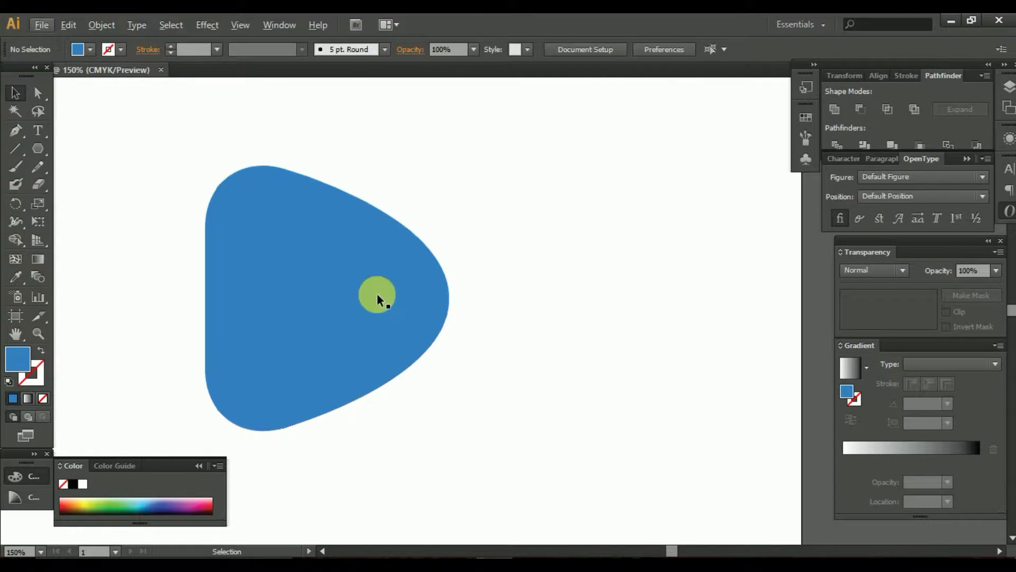
pyautogui.moveTo(38, 151); pyautogui.dragTo(65, 147)
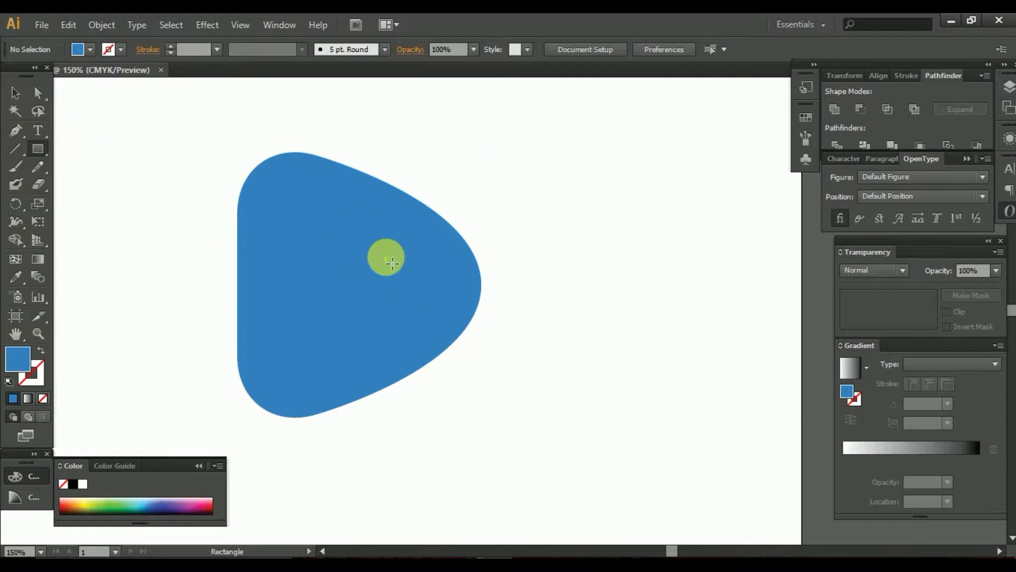
pyautogui.moveTo(354, 241)
pyautogui.mouseDown()
pyautogui.moveTo(675, 333)
pyautogui.moveTo(701, 327)
pyautogui.mouseUp()
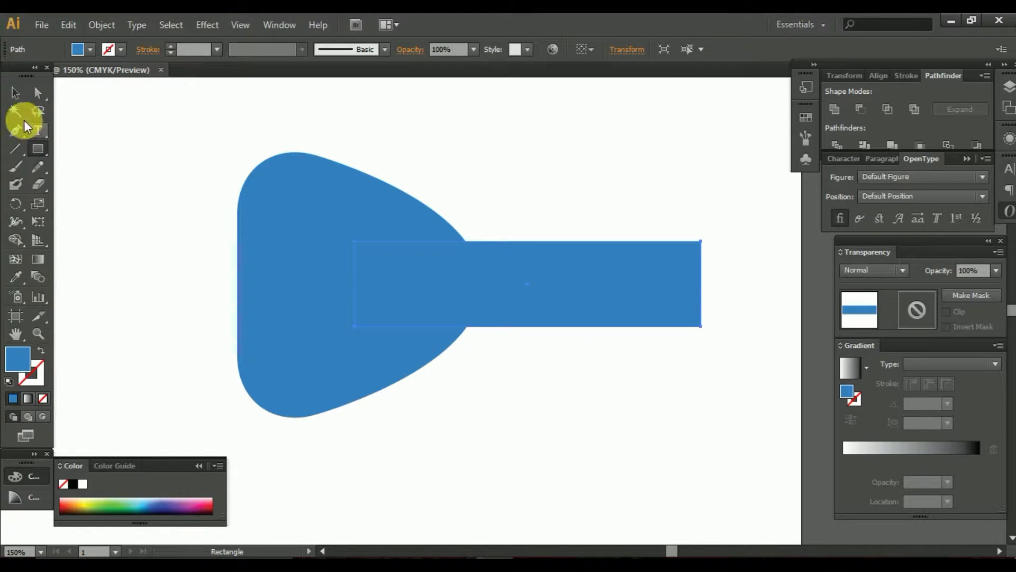
pyautogui.click(16, 93)
pyautogui.moveTo(164, 136); pyautogui.dragTo(439, 255)
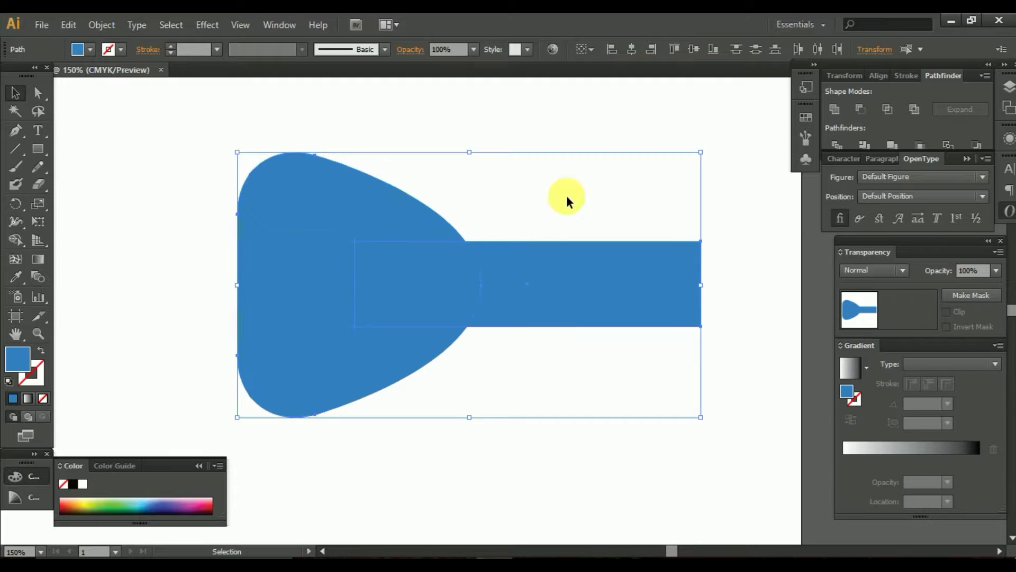
pyautogui.click(577, 186)
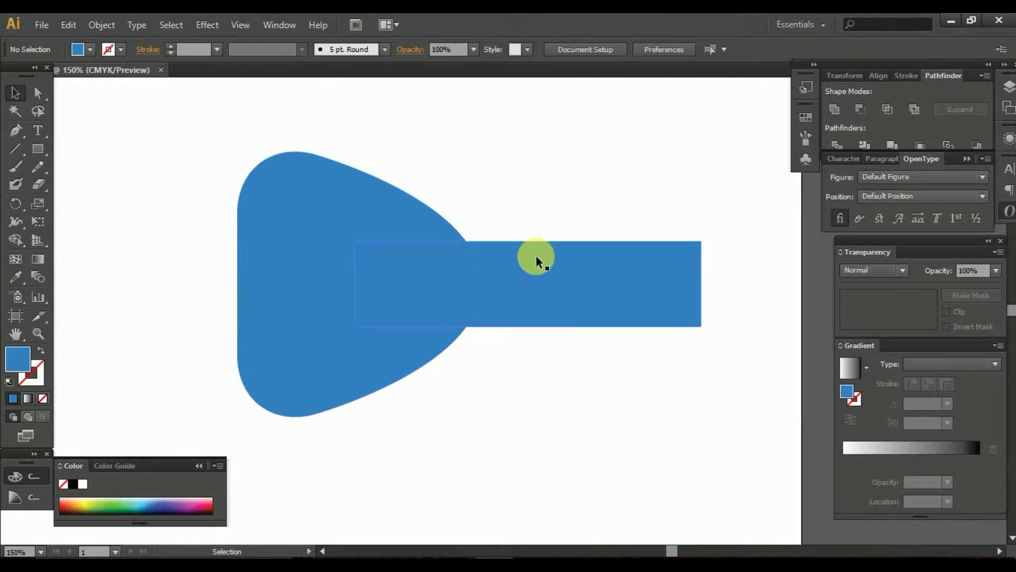
pyautogui.moveTo(535, 257); pyautogui.dragTo(612, 257)
# - Divide the two overlapping shapes with Pathfinder and ungroup the pieces
pyautogui.moveTo(186, 175); pyautogui.dragTo(630, 367)
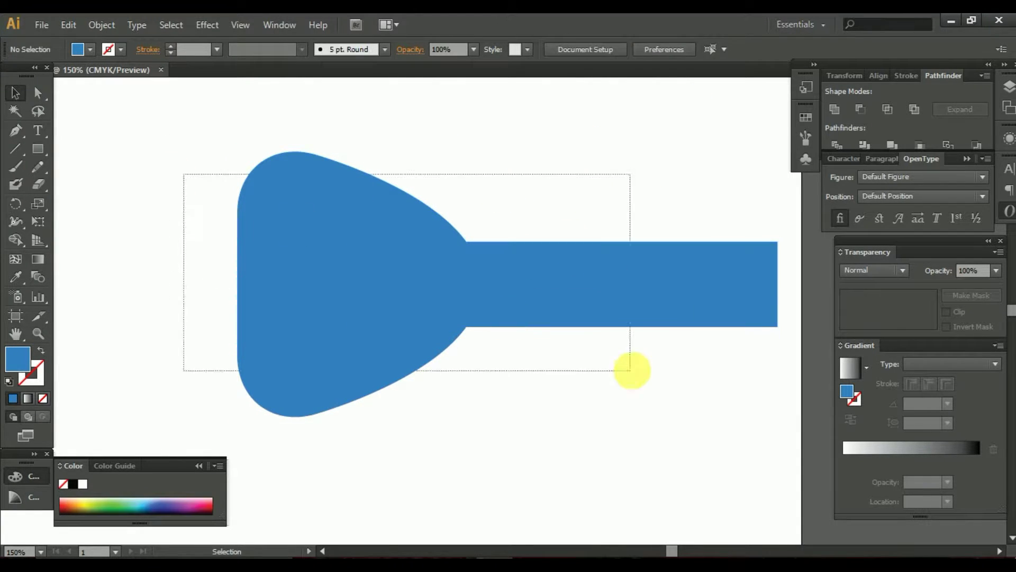
pyautogui.click(837, 145)
pyautogui.click(524, 233)
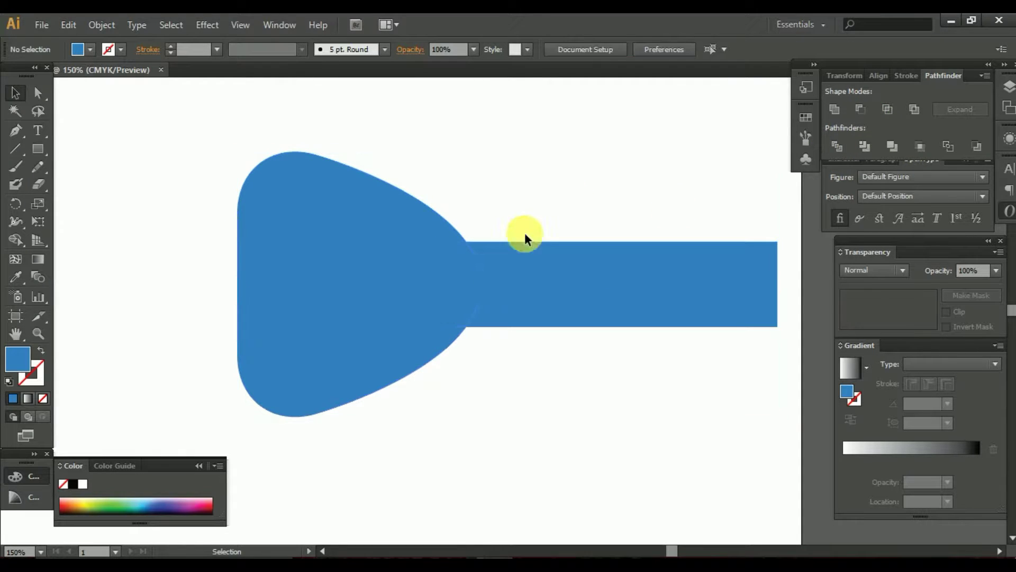
pyautogui.click(437, 285)
pyautogui.rightClick(437, 285)
pyautogui.click(527, 178)
# - Nudge the cord bar right to open a thin gap from the body
pyautogui.moveTo(159, 113); pyautogui.dragTo(762, 395)
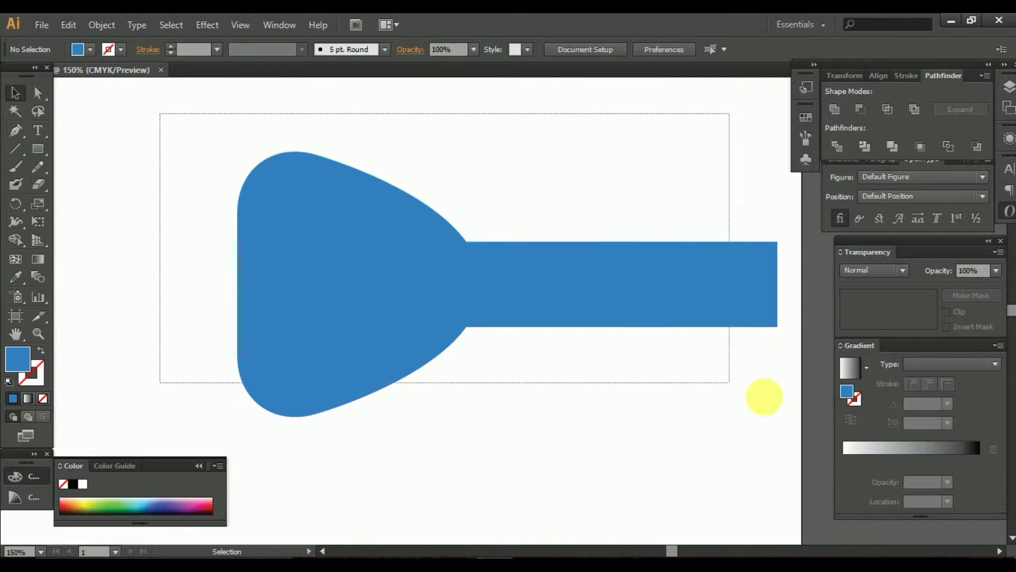
pyautogui.click(15, 239)
pyautogui.click(442, 284)
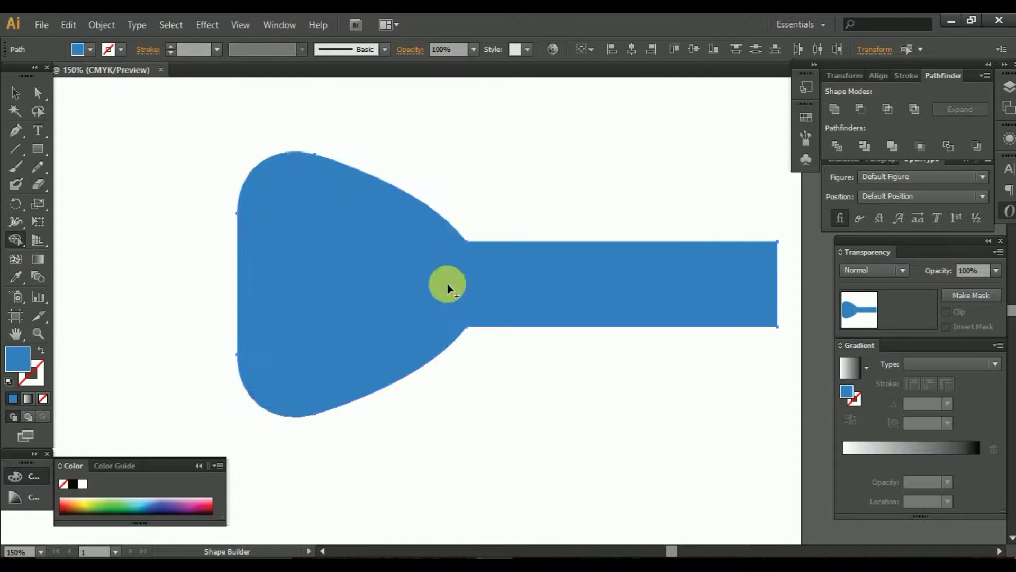
pyautogui.click(16, 92)
pyautogui.click(534, 280)
pyautogui.press('Right')
pyautogui.press('Right')
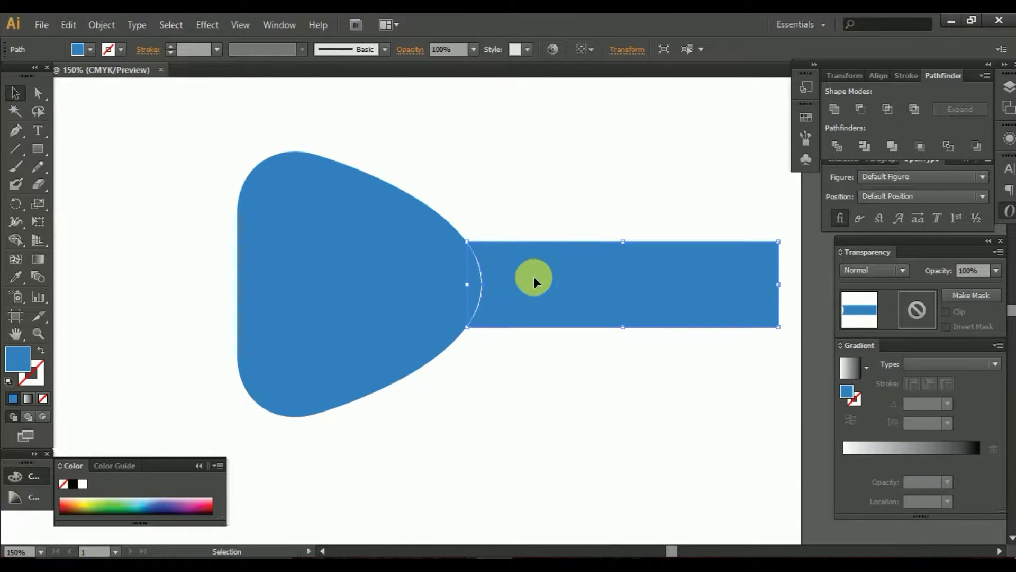
pyautogui.press('Right')
pyautogui.press('Right')
pyautogui.press('Right')
pyautogui.click(179, 232)
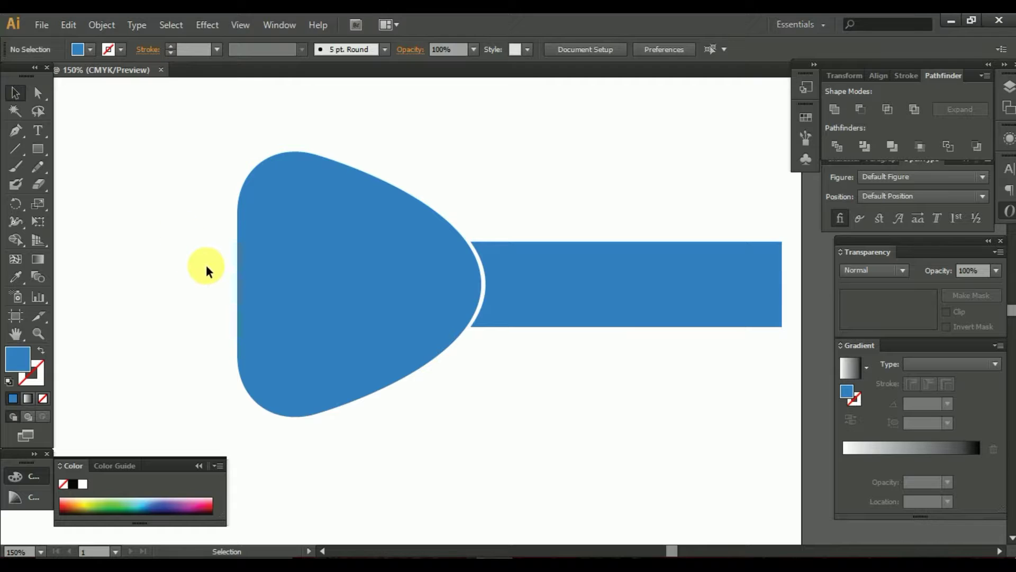
# - Shorten the cord bar by dragging its right end inward
pyautogui.scroll(-1, 209, 265)
pyautogui.hscroll(-2, 347, 283)
pyautogui.click(356, 279)
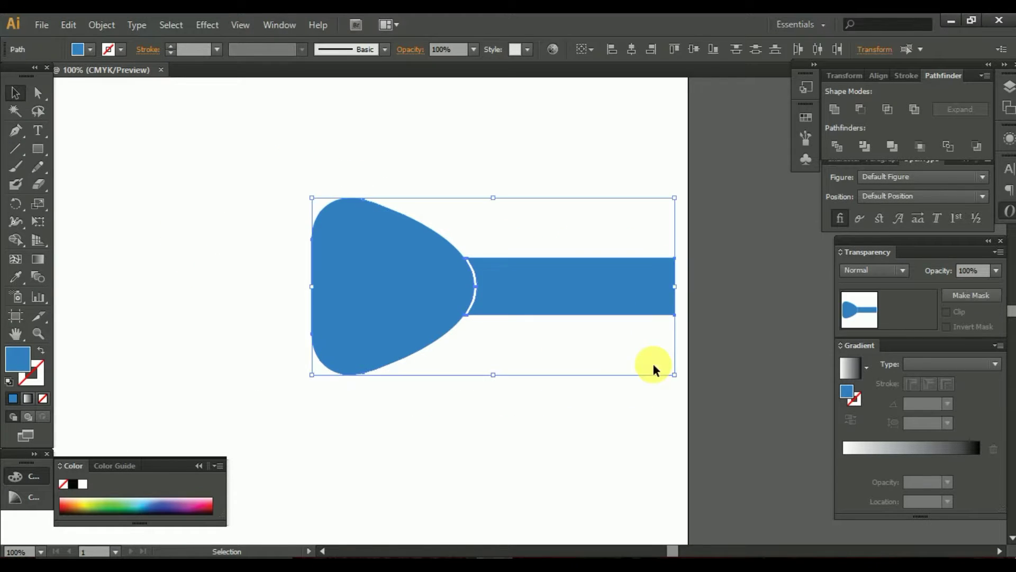
pyautogui.moveTo(680, 291); pyautogui.dragTo(624, 291)
pyautogui.click(411, 392)
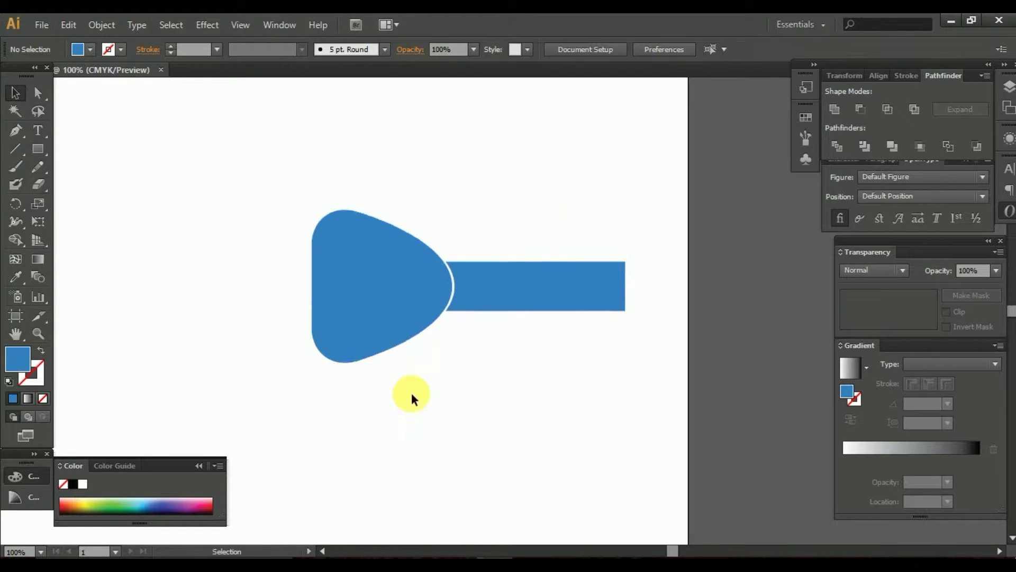
pyautogui.hscroll(-2, 187, 258)
# - Draw a small prong rectangle, duplicate it below, group both and place them left of the body
pyautogui.click(41, 151)
pyautogui.moveTo(217, 166)
pyautogui.mouseDown()
pyautogui.moveTo(265, 183)
pyautogui.moveTo(252, 225)
pyautogui.mouseUp()
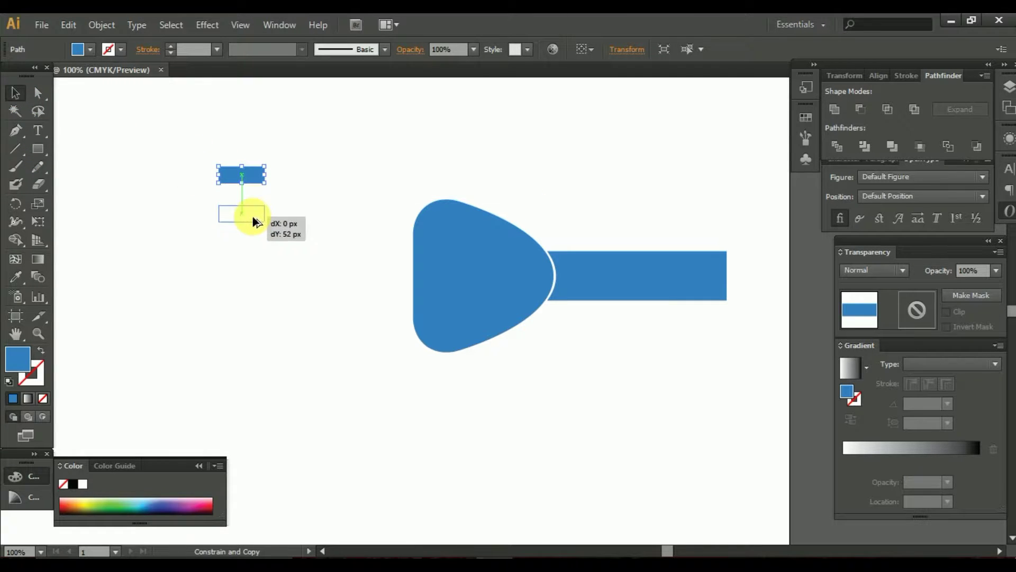
pyautogui.keyDown('shift'); pyautogui.click(262, 177); pyautogui.keyUp('shift')
pyautogui.moveTo(262, 177)
pyautogui.mouseDown()
pyautogui.moveTo(392, 258)
pyautogui.moveTo(255, 228)
pyautogui.mouseUp()
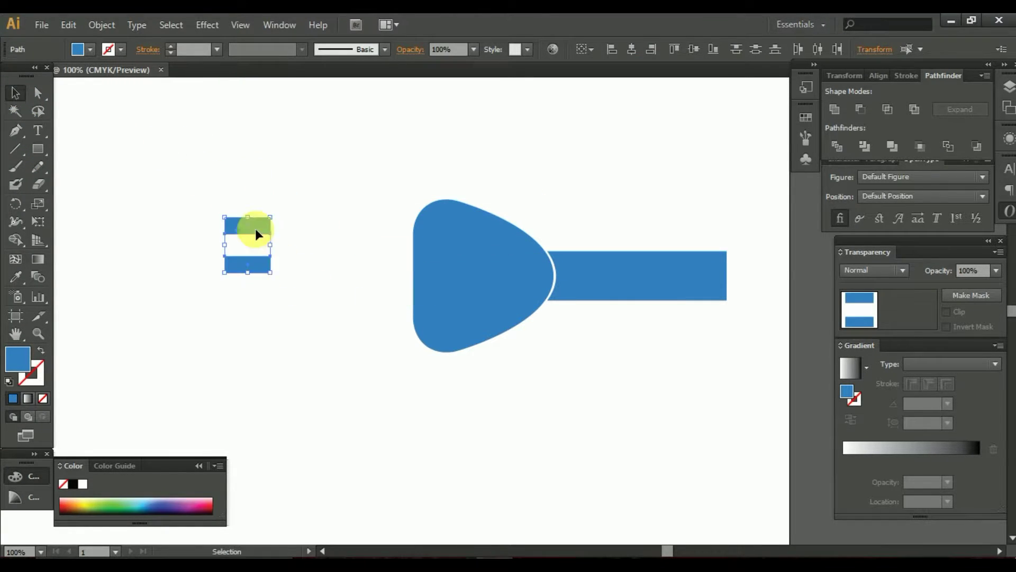
pyautogui.rightClick(255, 227)
pyautogui.click(307, 299)
pyautogui.moveTo(428, 257); pyautogui.dragTo(424, 254)
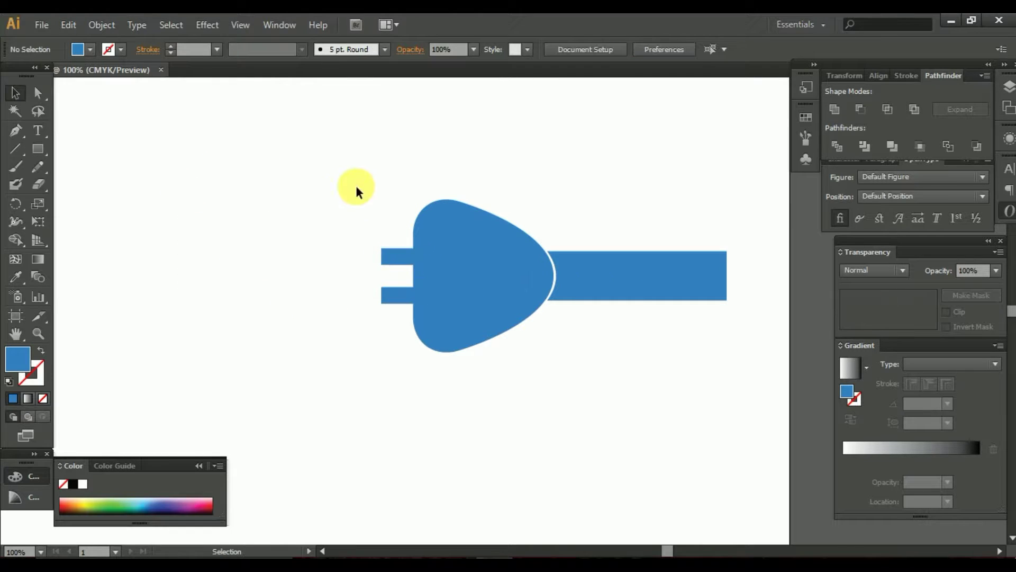
# - Round the prong group's corners with a 5 px Round Corners effect
pyautogui.moveTo(332, 182); pyautogui.dragTo(732, 399)
pyautogui.click(581, 195)
pyautogui.scroll(1, 360, 298)
pyautogui.moveTo(397, 283); pyautogui.dragTo(321, 332)
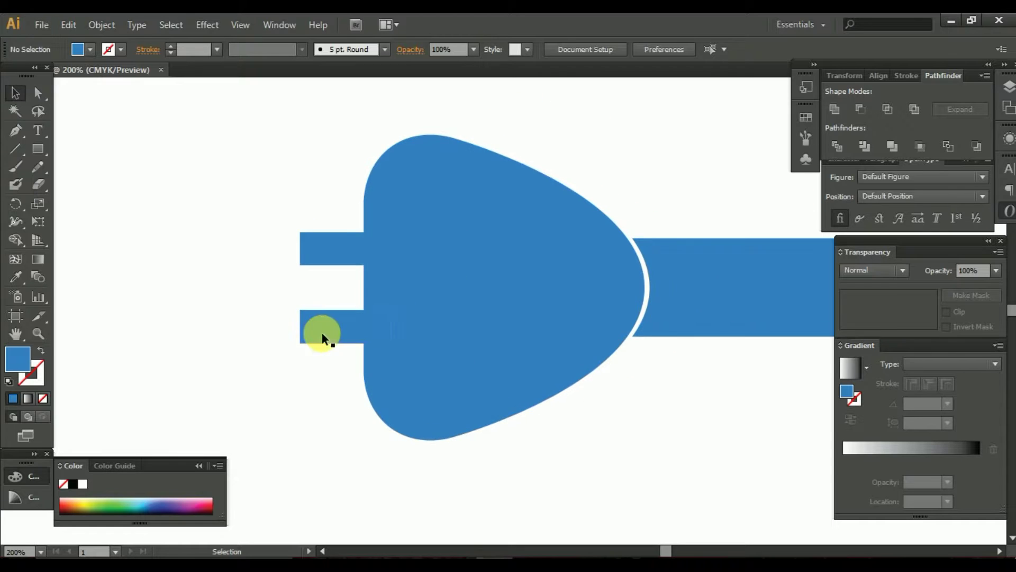
pyautogui.click(322, 332)
pyautogui.click(206, 25)
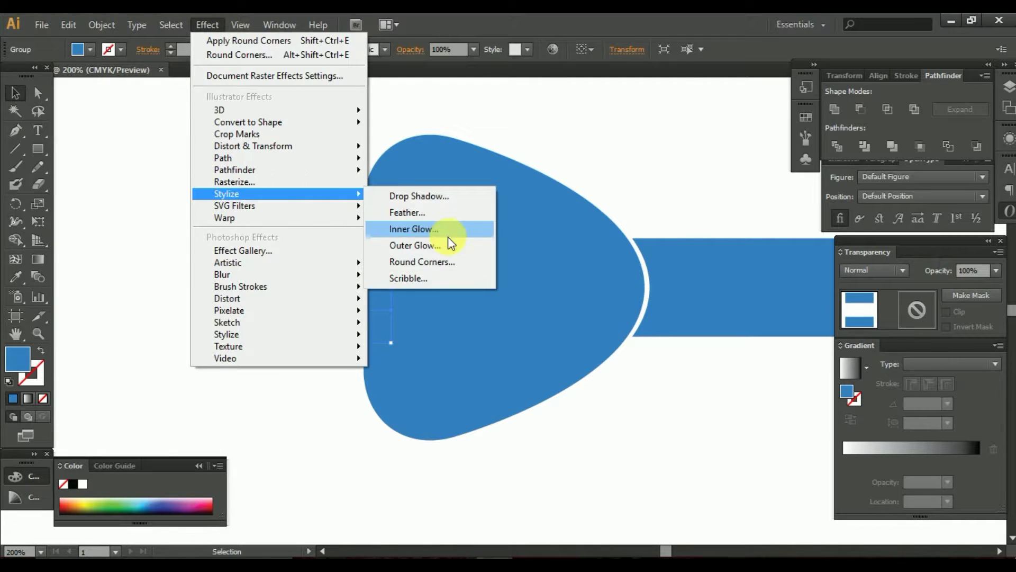
pyautogui.click(405, 261)
pyautogui.click(662, 177)
pyautogui.click(718, 146)
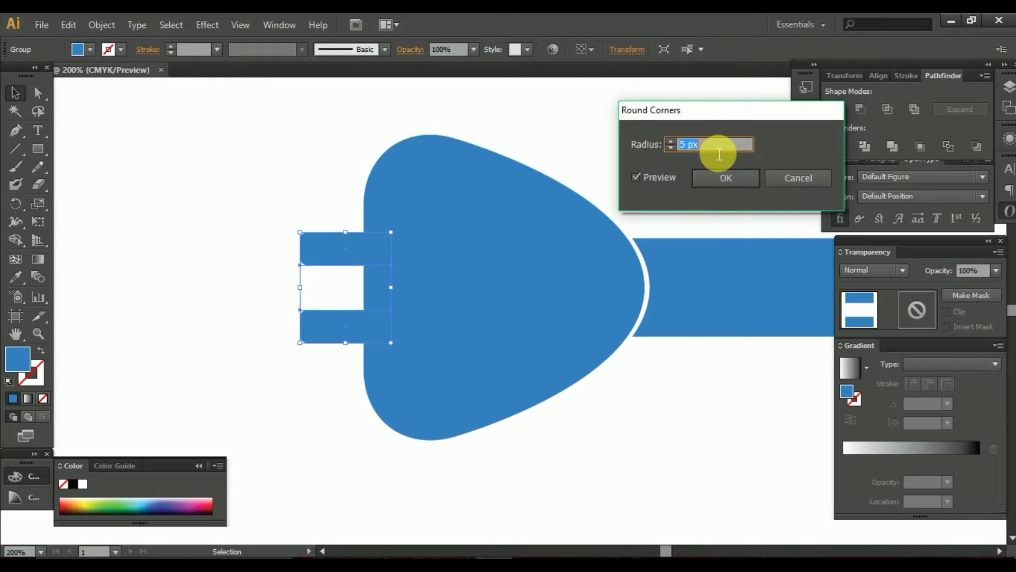
pyautogui.click(726, 178)
# - Align the prongs with the plug body and cord bar
pyautogui.click(102, 25)
pyautogui.click(164, 205)
pyautogui.click(217, 177)
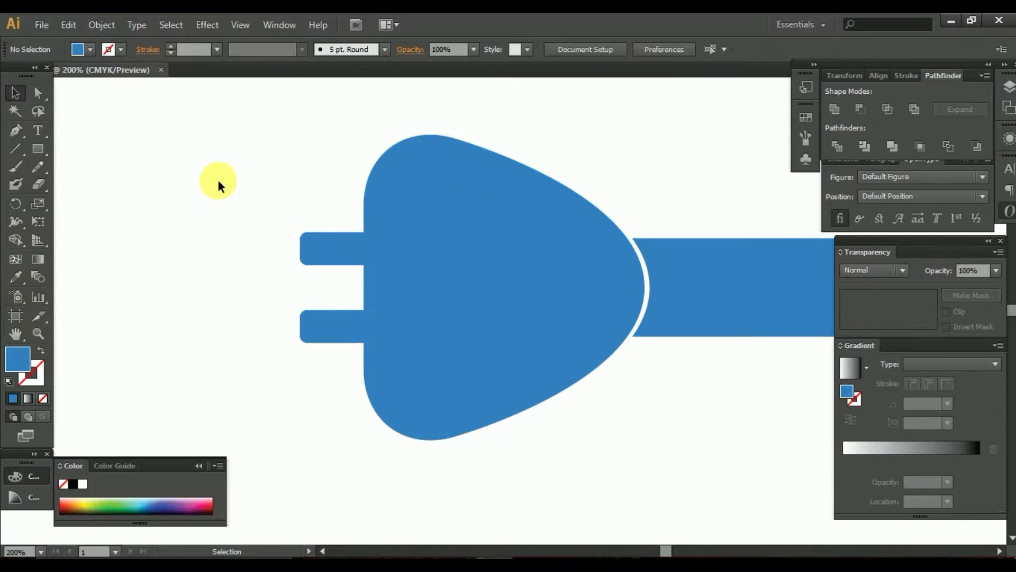
pyautogui.click(326, 327)
pyautogui.doubleClick(326, 327)
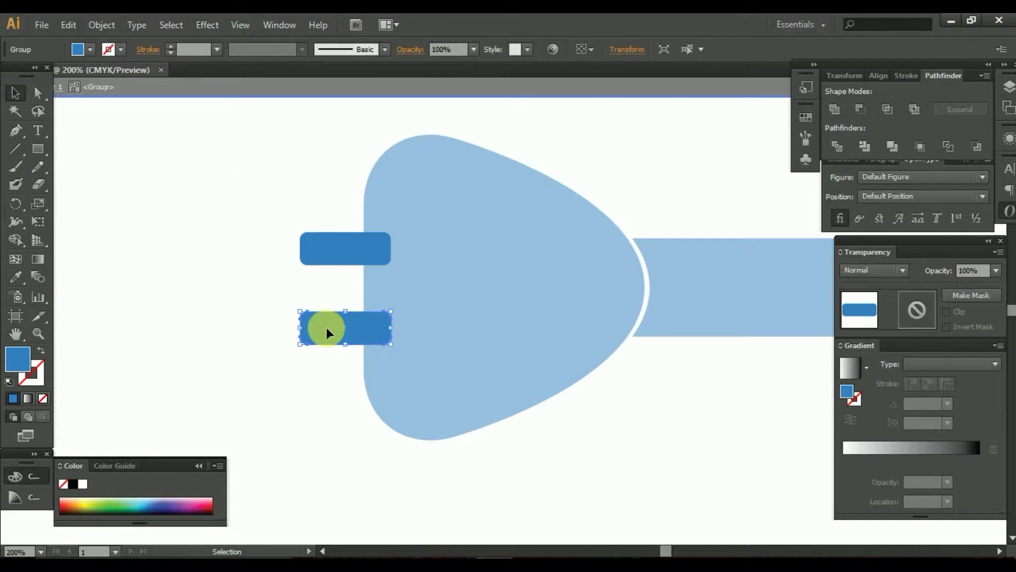
pyautogui.doubleClick(143, 301)
pyautogui.moveTo(143, 301); pyautogui.dragTo(602, 506)
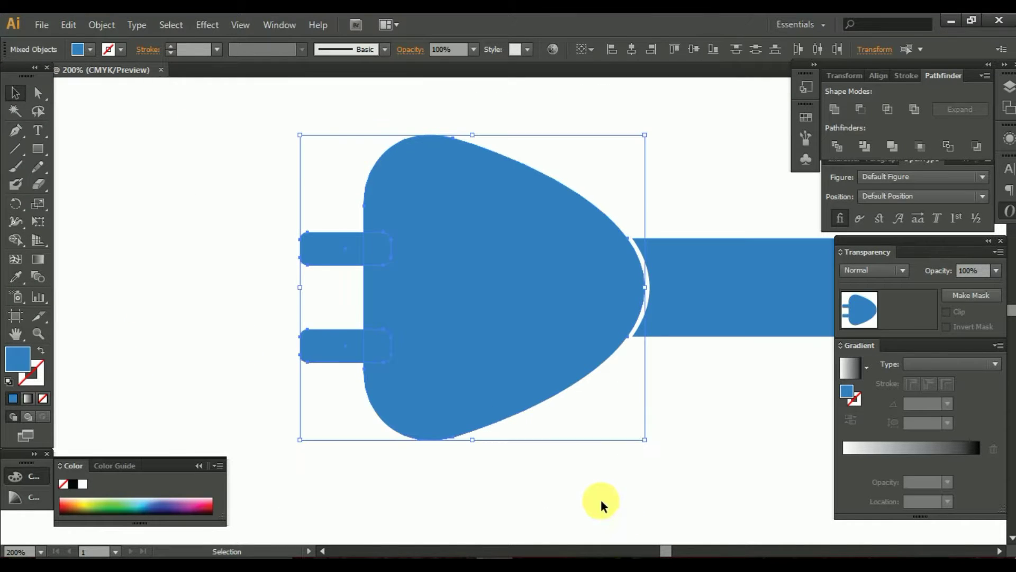
pyautogui.click(692, 158)
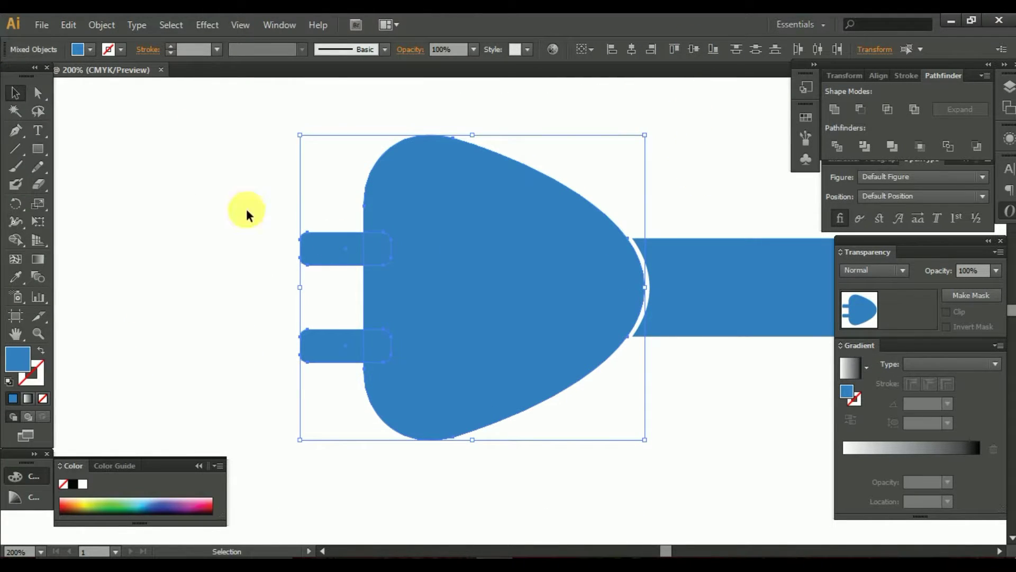
pyautogui.moveTo(245, 211); pyautogui.dragTo(805, 384)
pyautogui.click(714, 49)
pyautogui.click(174, 214)
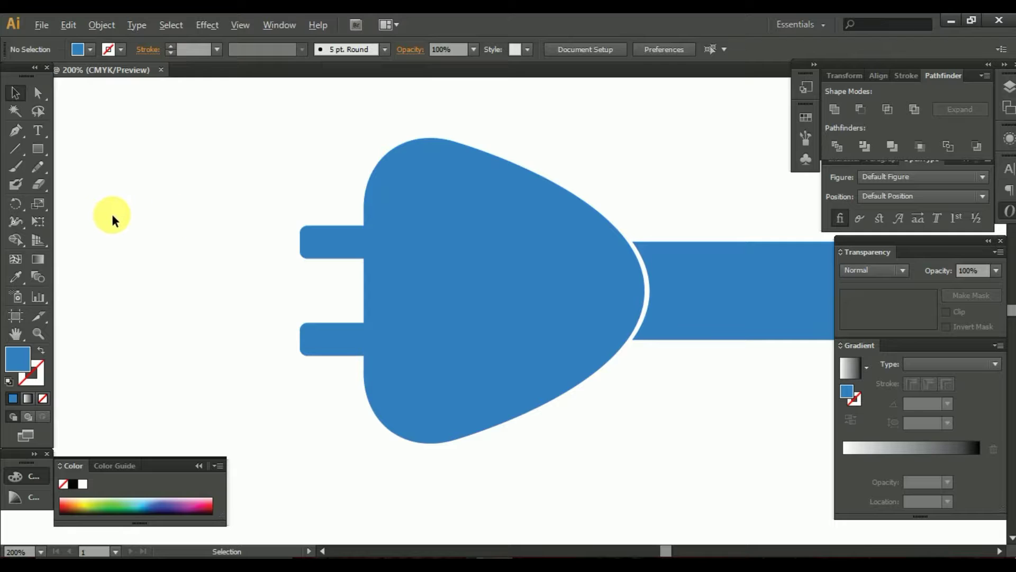
# - Group all plug parts together and centre the plug in view
pyautogui.hotkey('ctrl', '1')
pyautogui.moveTo(109, 143); pyautogui.dragTo(590, 324)
pyautogui.rightClick(374, 261)
pyautogui.click(435, 327)
pyautogui.click(184, 255)
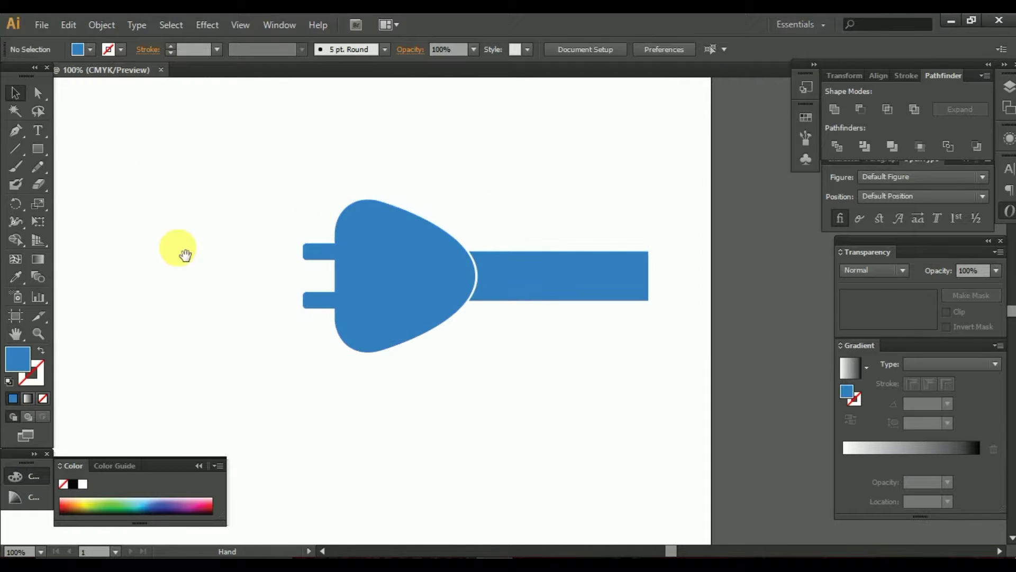
pyautogui.moveTo(184, 255); pyautogui.dragTo(315, 246)
# - Copy the plug body and cord, paste it to the left and rotate it 180°
pyautogui.click(506, 244)
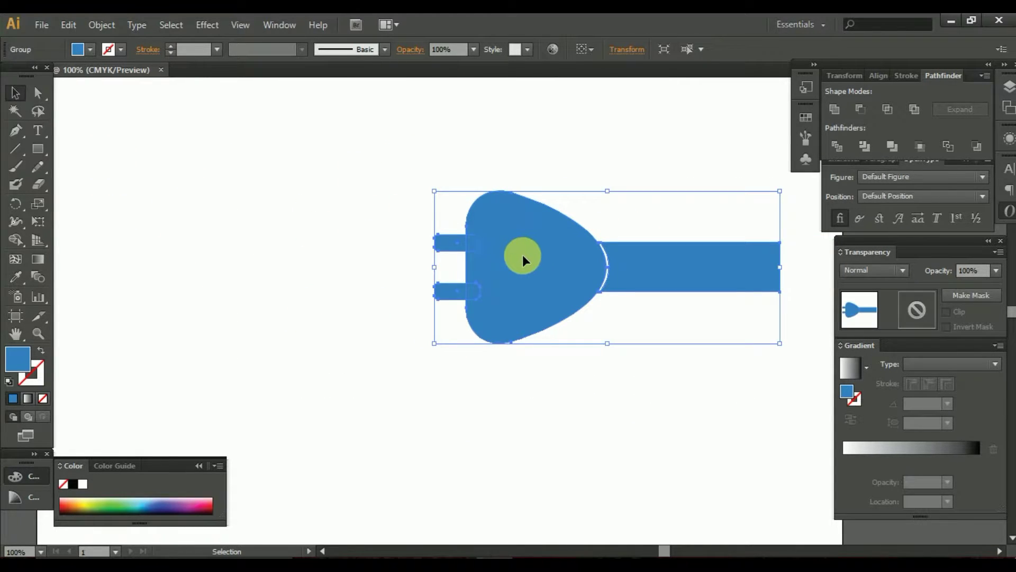
pyautogui.doubleClick(523, 255)
pyautogui.click(694, 248)
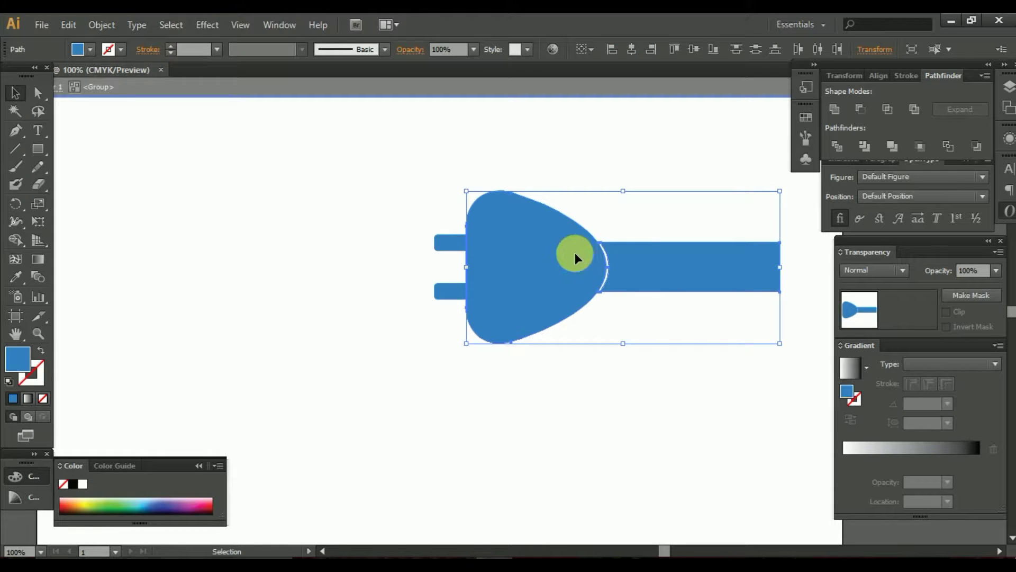
pyautogui.click(101, 25)
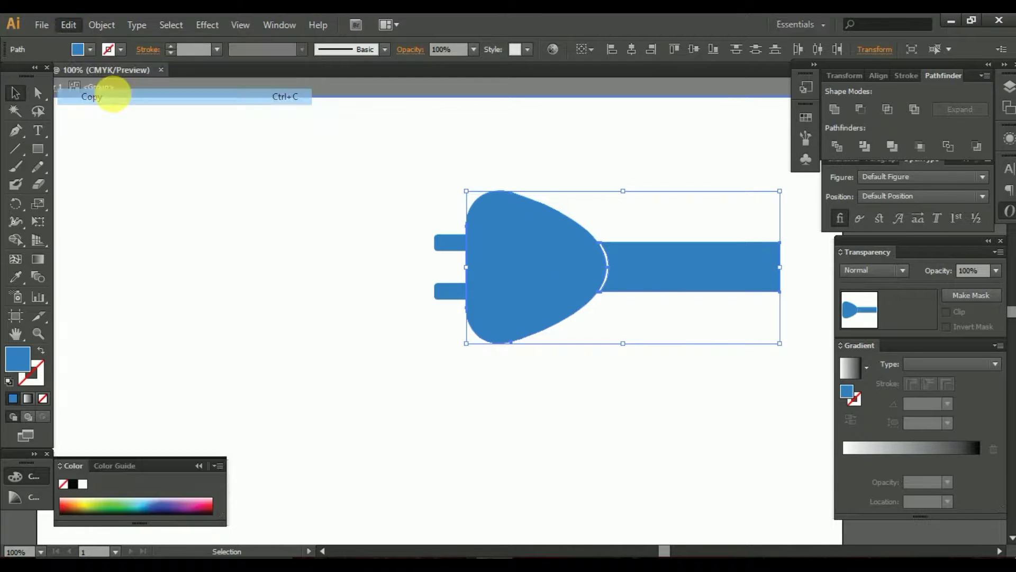
pyautogui.click(69, 25)
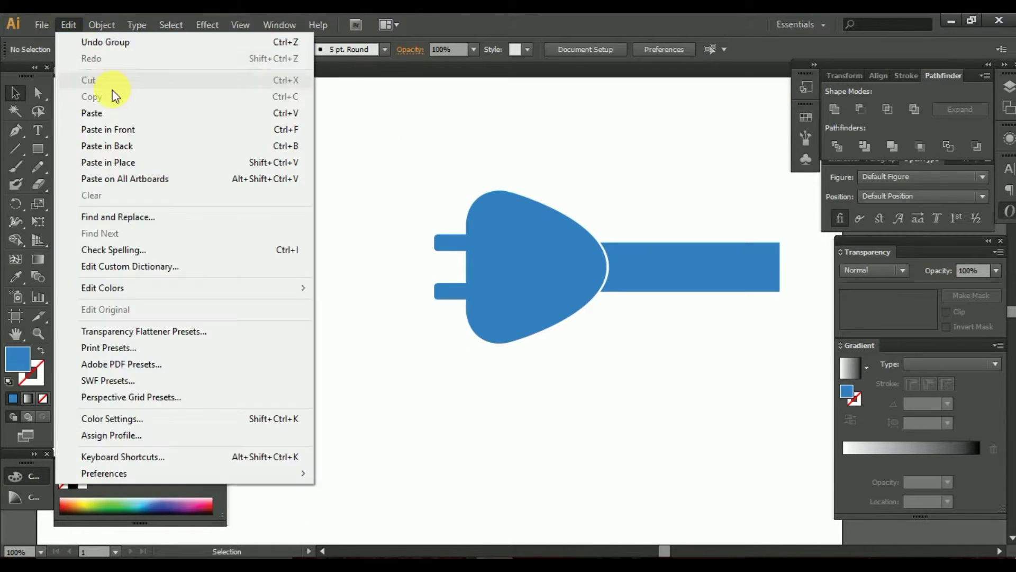
pyautogui.click(100, 111)
pyautogui.moveTo(545, 294); pyautogui.dragTo(303, 249)
pyautogui.moveTo(428, 186); pyautogui.dragTo(109, 302)
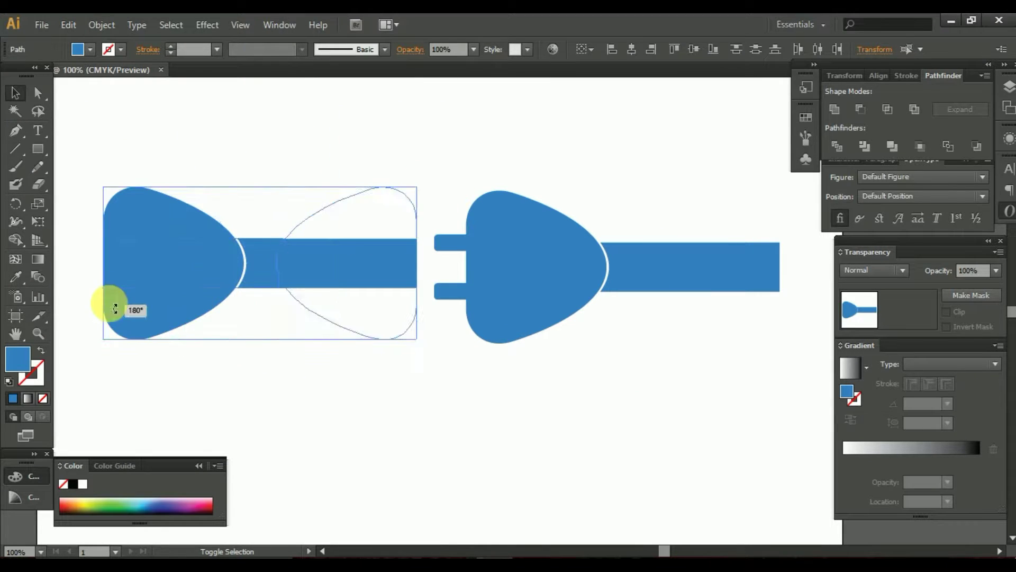
pyautogui.click(486, 393)
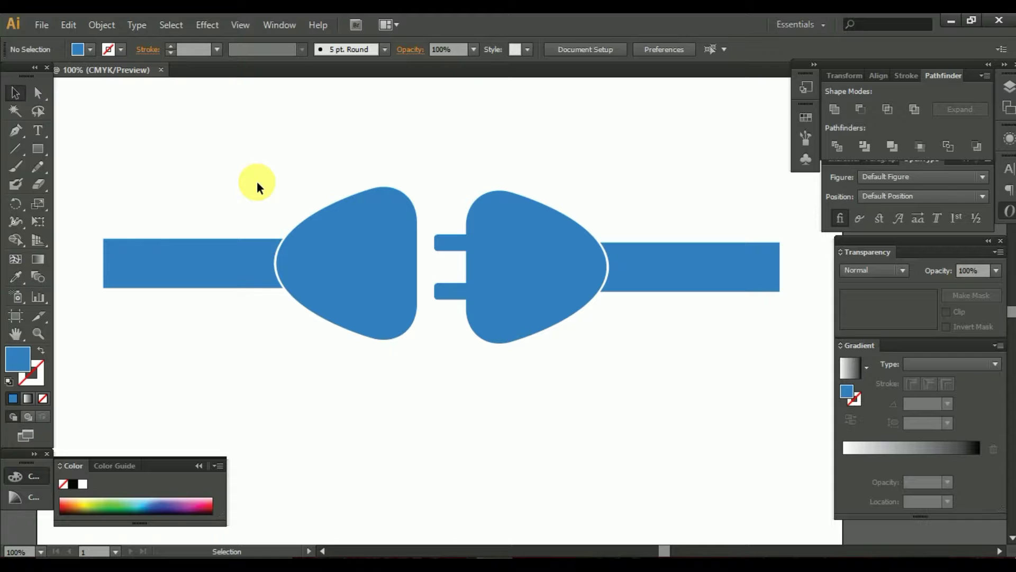
# - Enter the right plug group and delete its cord bar
pyautogui.click(216, 259)
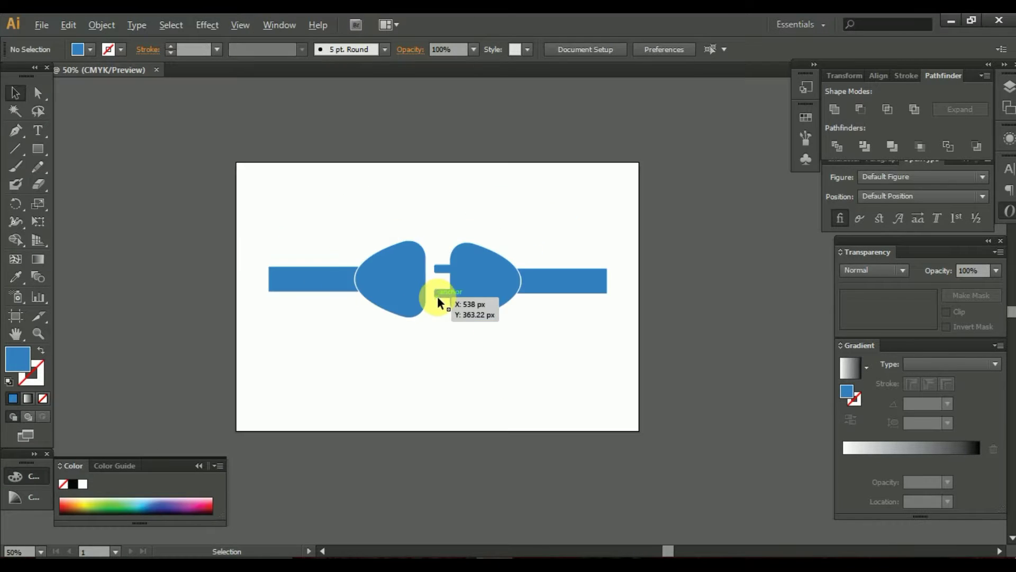
pyautogui.moveTo(433, 291); pyautogui.dragTo(438, 296)
pyautogui.scroll(3, 437, 296)
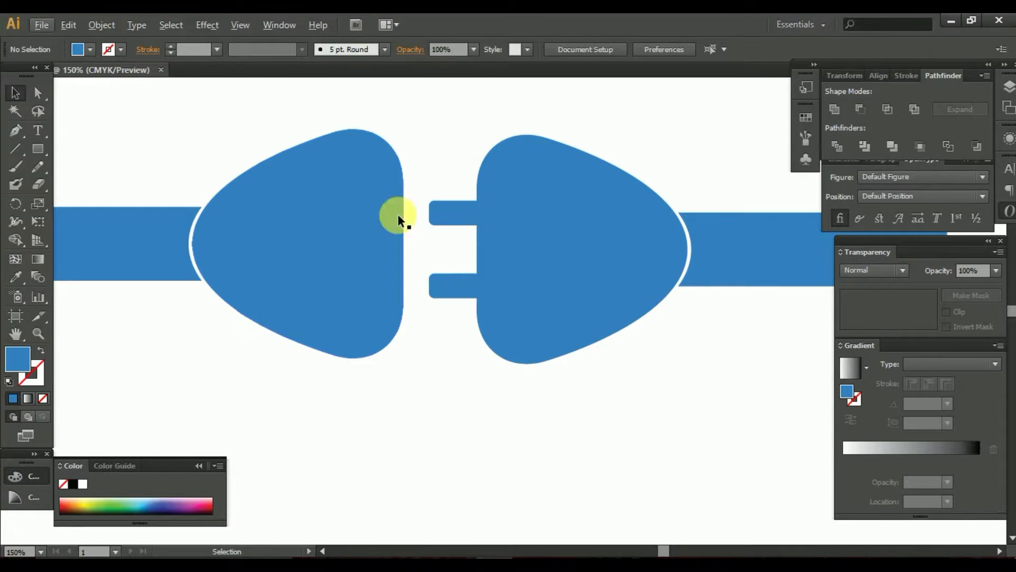
pyautogui.doubleClick(755, 251)
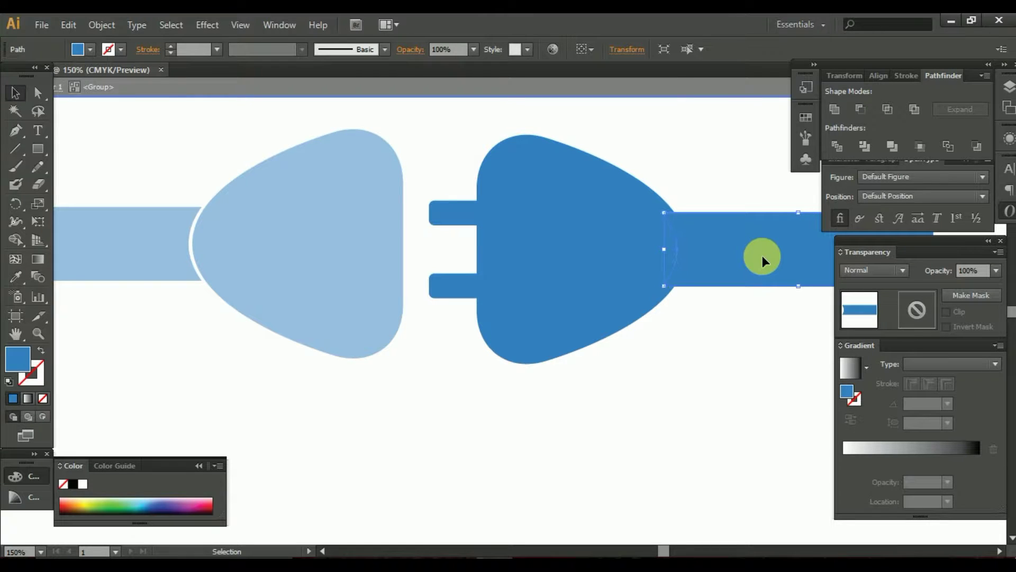
pyautogui.doubleClick(114, 152)
pyautogui.click(118, 244)
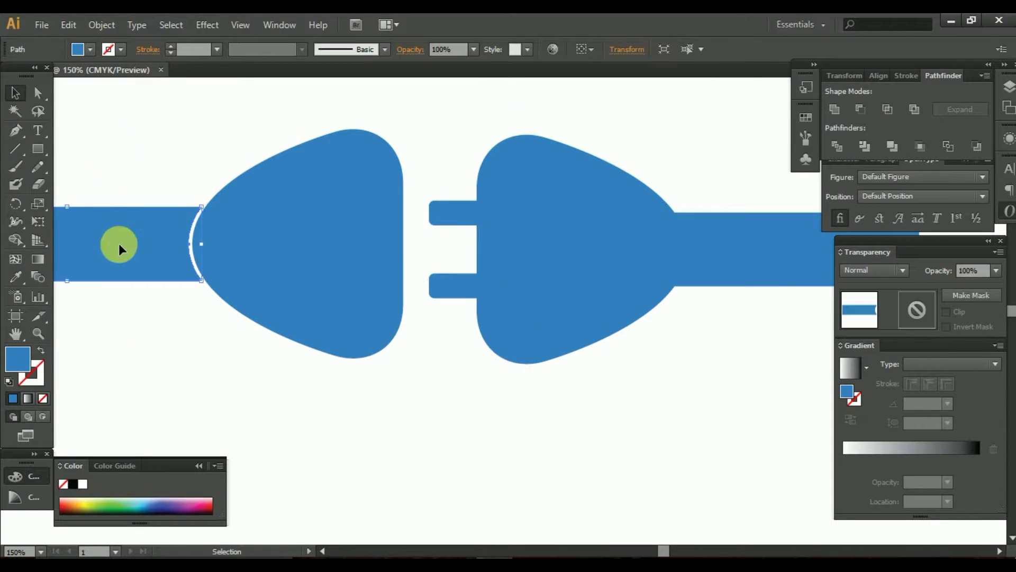
pyautogui.scroll(-1, 119, 243)
pyautogui.scroll(-1, 119, 243)
pyautogui.doubleClick(445, 245)
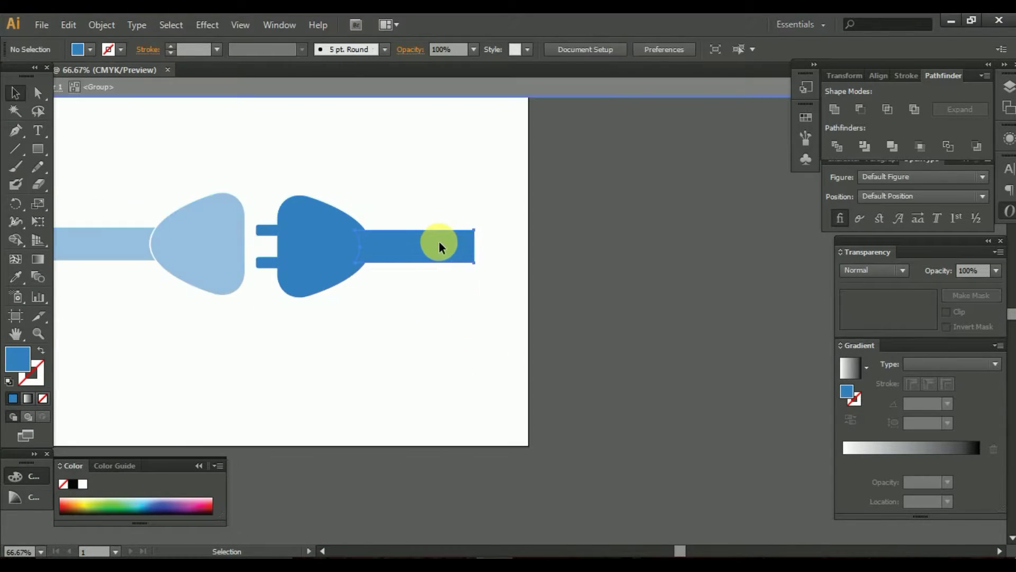
pyautogui.click(439, 245)
pyautogui.press('Delete')
# - Delete the left cord bar and centre-align the two plugs with each other
pyautogui.doubleClick(90, 312)
pyautogui.click(97, 246)
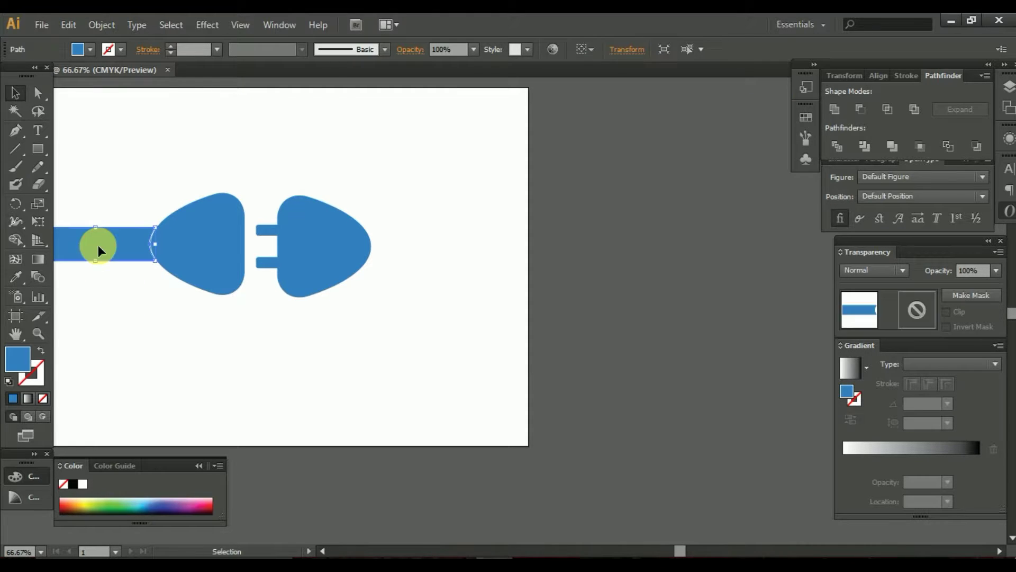
pyautogui.press('Delete')
pyautogui.scroll(1, 244, 357)
pyautogui.scroll(-1, 358, 379)
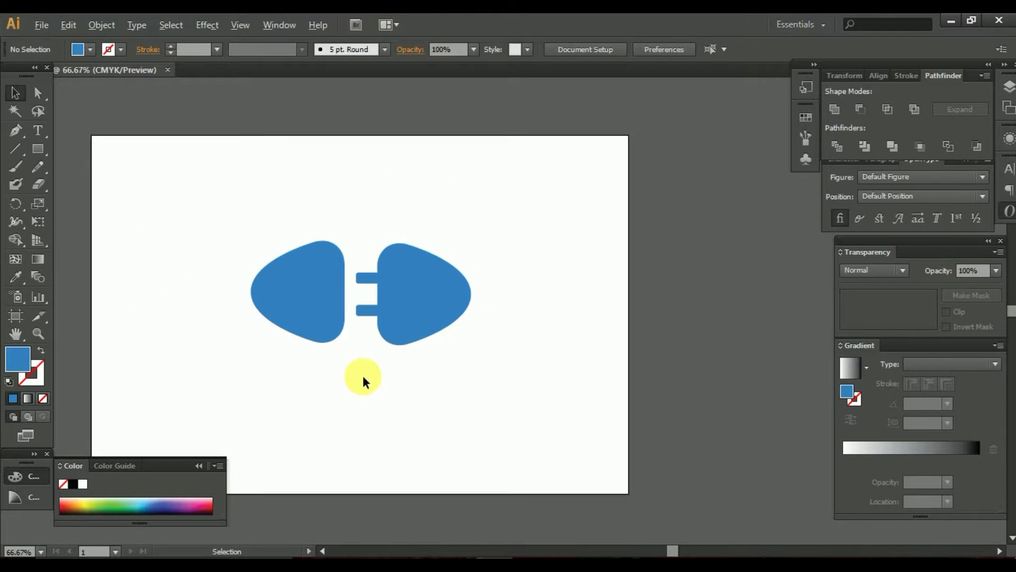
pyautogui.hotkey('ctrl', 'a')
pyautogui.click(297, 301)
pyautogui.click(662, 55)
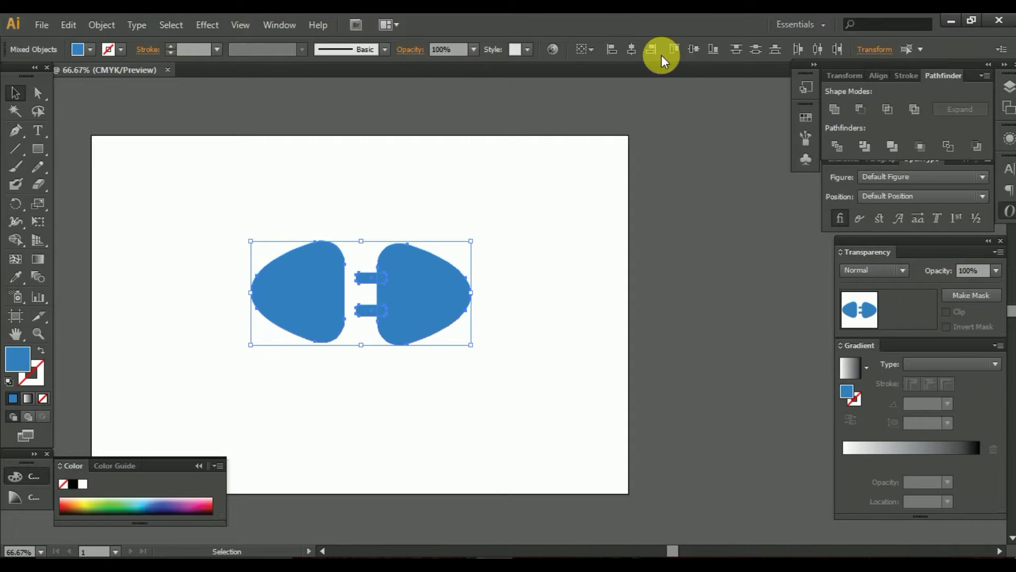
pyautogui.click(576, 199)
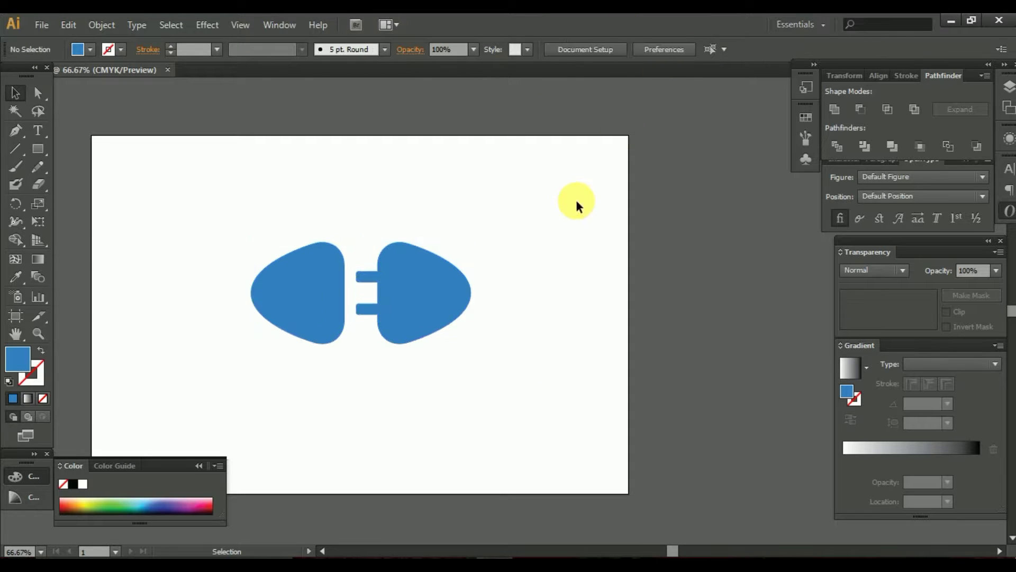
# - Draw a new cord bar, centre it vertically with the plugs, and copy it to the right plug
pyautogui.click(46, 151)
pyautogui.moveTo(142, 276); pyautogui.dragTo(280, 304)
pyautogui.click(15, 95)
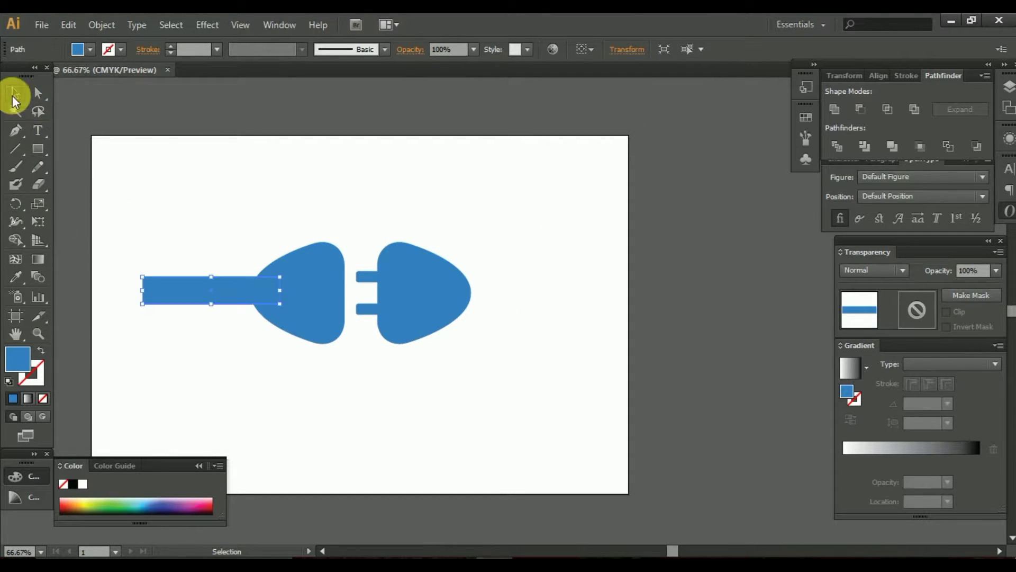
pyautogui.moveTo(159, 170); pyautogui.dragTo(384, 372)
pyautogui.click(690, 46)
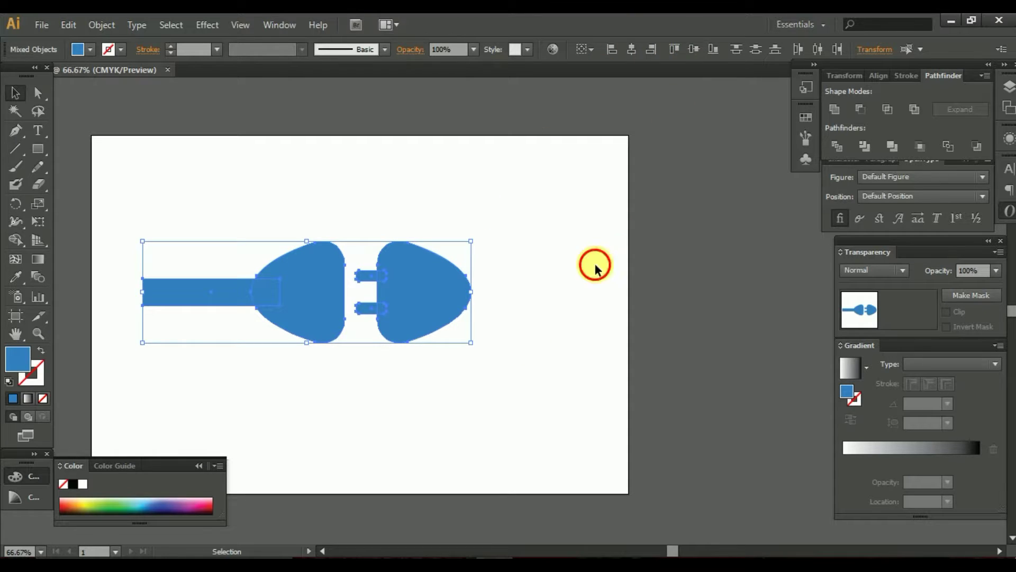
pyautogui.click(595, 266)
pyautogui.moveTo(187, 294); pyautogui.dragTo(541, 292)
pyautogui.click(495, 228)
# - Butt the right and left cord bars flush against their plugs' curved edges
pyautogui.scroll(4, 488, 268)
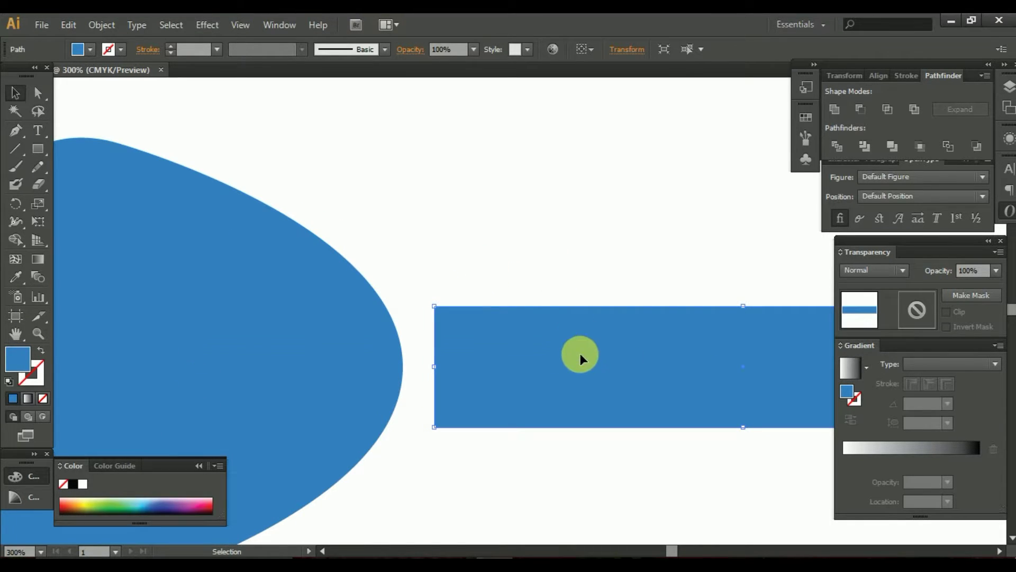
pyautogui.moveTo(580, 354); pyautogui.dragTo(548, 354)
pyautogui.press('Left')
pyautogui.press('Left')
pyautogui.press('Left')
pyautogui.press('Left')
pyautogui.press('Left')
pyautogui.press('Left')
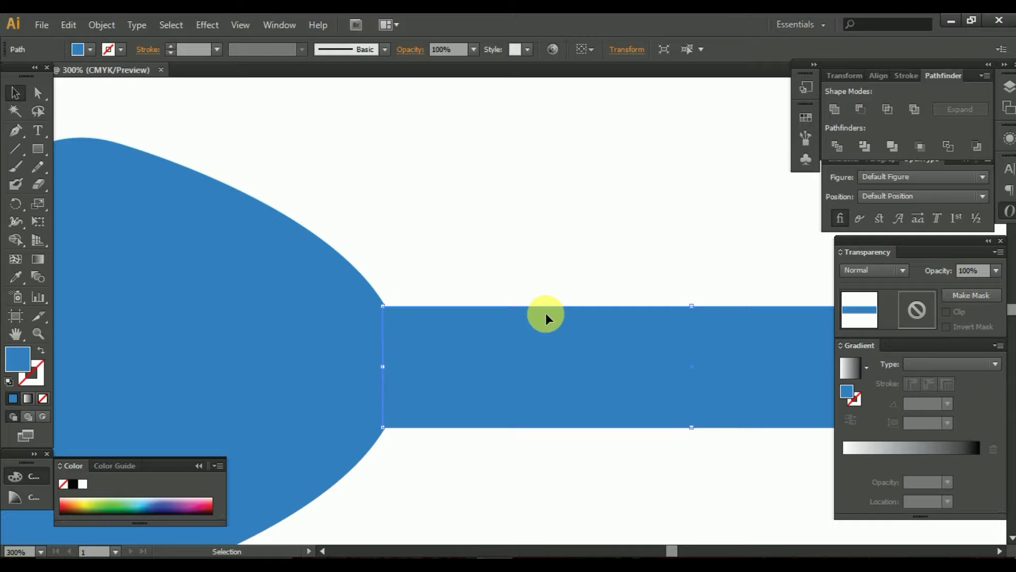
pyautogui.press('Left')
pyautogui.press('Left')
pyautogui.press('Left')
pyautogui.moveTo(302, 379); pyautogui.dragTo(320, 359)
pyautogui.moveTo(388, 359); pyautogui.dragTo(291, 367)
pyautogui.press('Right')
pyautogui.press('Right')
pyautogui.press('Right')
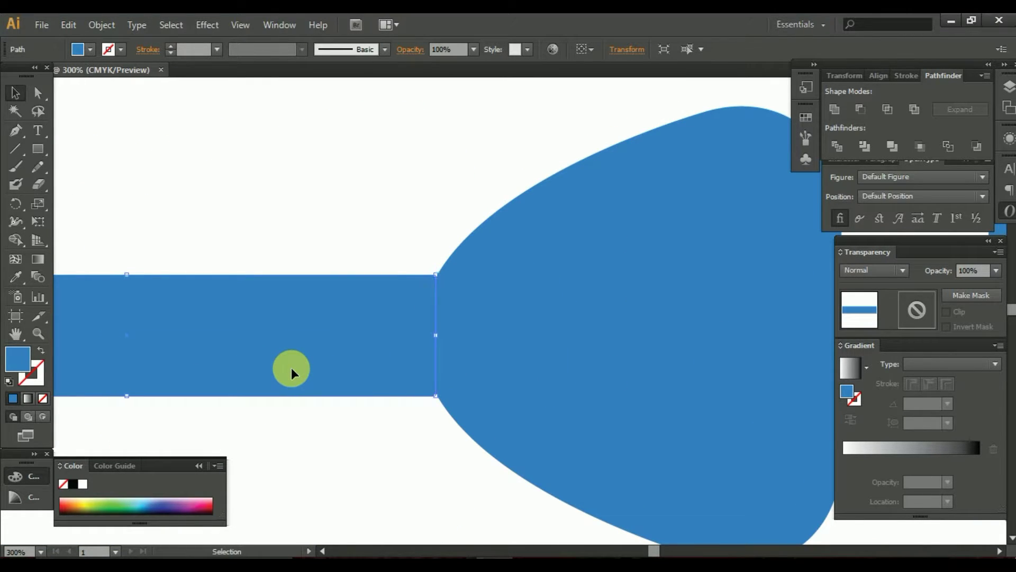
pyautogui.press('Right')
pyautogui.press('Right')
pyautogui.press('Right')
pyautogui.hotkey('ctrl', '-')
pyautogui.hotkey('ctrl', '-')
pyautogui.hotkey('ctrl', '-')
pyautogui.hotkey('ctrl', '-')
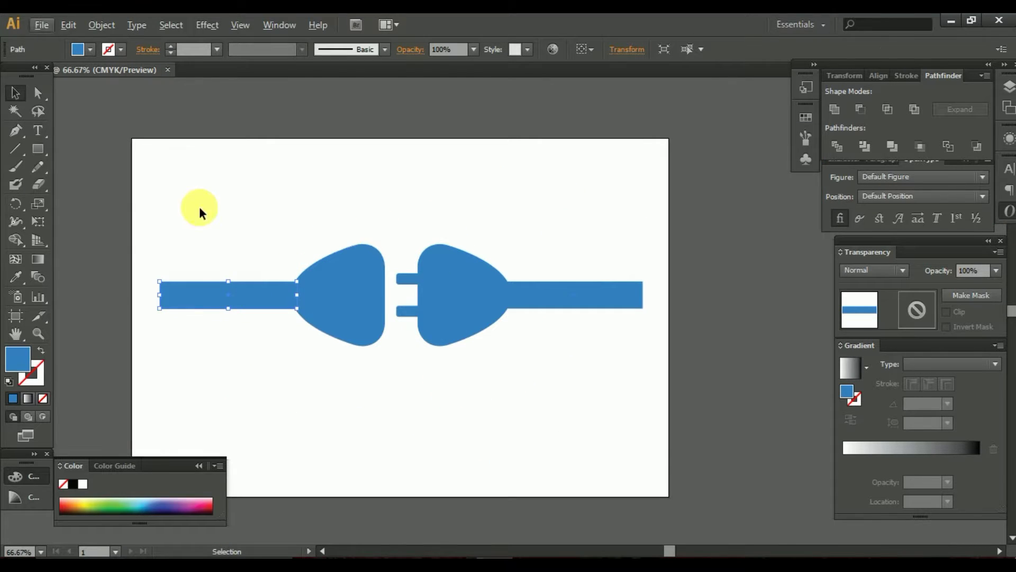
# - Merge the left cord bar into the left plug with the Shape Builder
pyautogui.moveTo(199, 208); pyautogui.dragTo(552, 370)
pyautogui.click(15, 239)
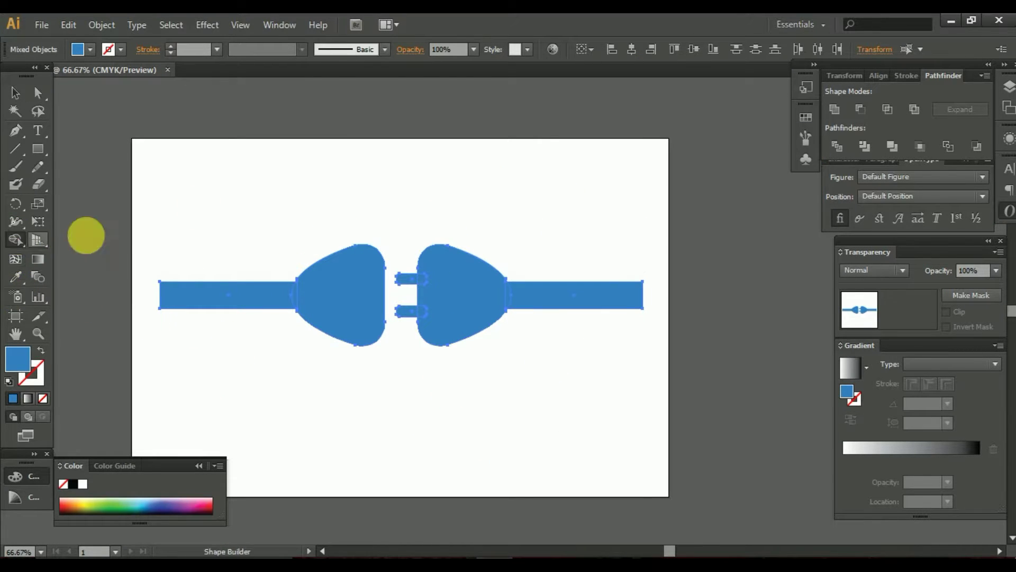
pyautogui.moveTo(210, 298); pyautogui.dragTo(421, 290)
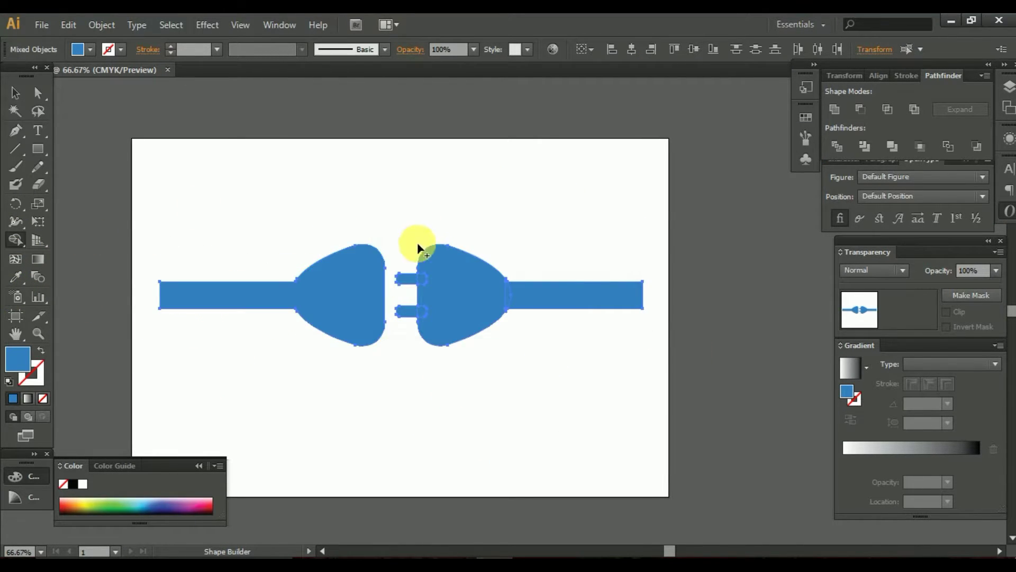
pyautogui.click(38, 93)
pyautogui.moveTo(431, 197); pyautogui.dragTo(579, 347)
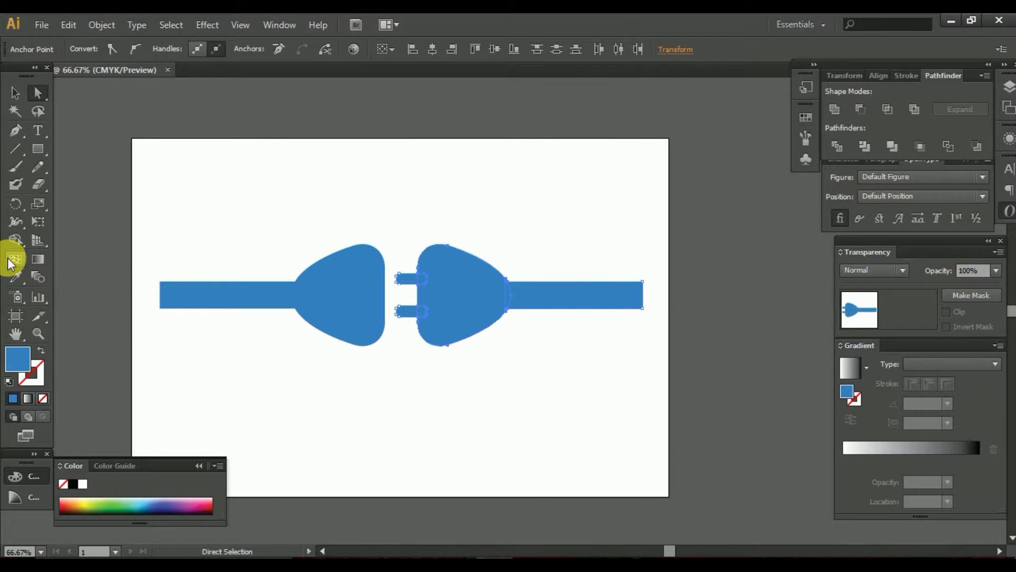
# - Merge the prongs and cord into the right plug, then shrink the whole plug graphic
pyautogui.moveTo(408, 278)
pyautogui.mouseDown()
pyautogui.moveTo(428, 311)
pyautogui.moveTo(526, 294)
pyautogui.mouseUp()
pyautogui.click(15, 93)
pyautogui.click(243, 172)
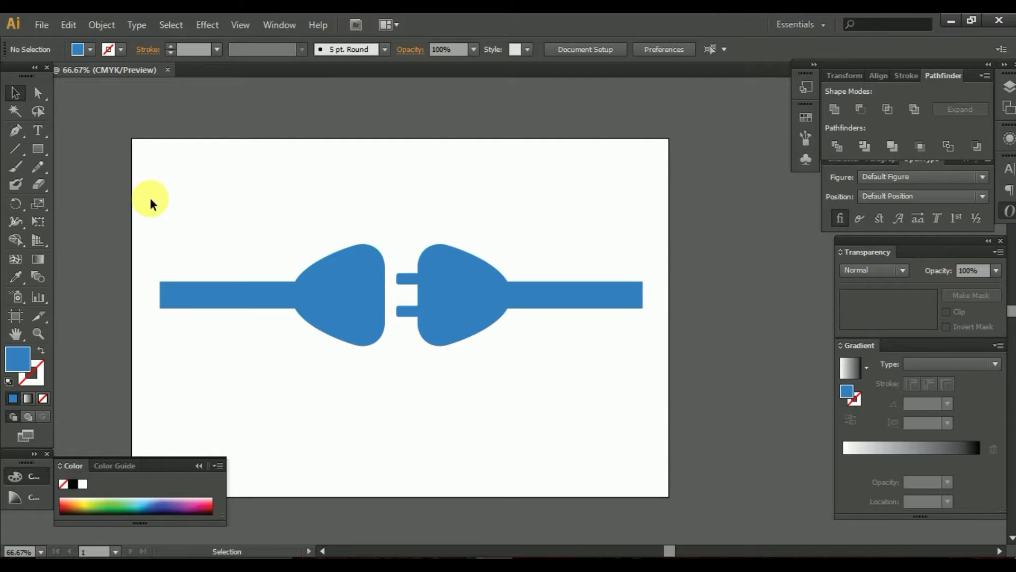
pyautogui.moveTo(151, 200); pyautogui.dragTo(675, 392)
pyautogui.moveTo(647, 249); pyautogui.dragTo(462, 283)
# - Draw a large circle, move the plug graphic to the upper left, and centre the circle
pyautogui.click(140, 231)
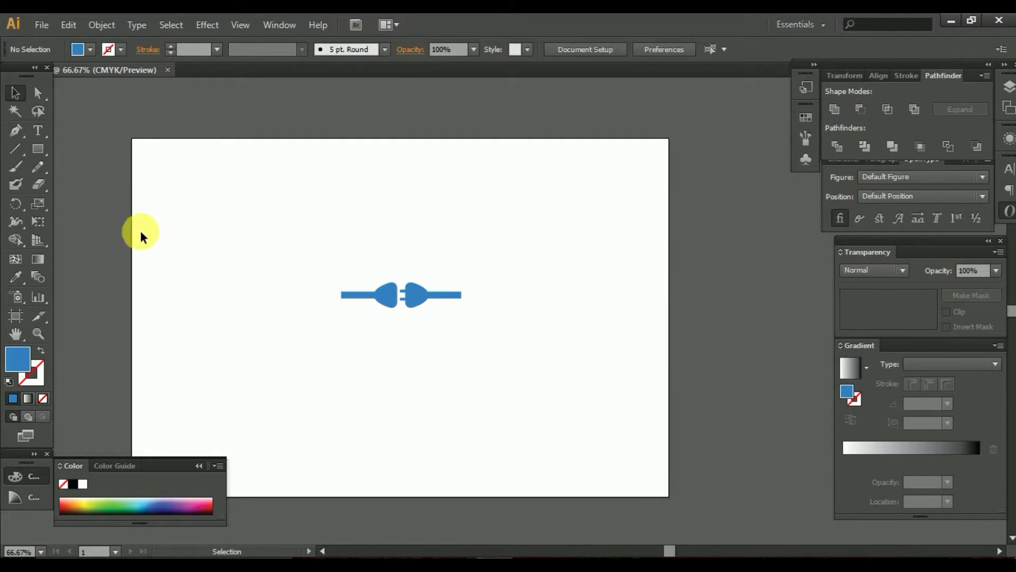
pyautogui.moveTo(36, 153); pyautogui.dragTo(78, 179)
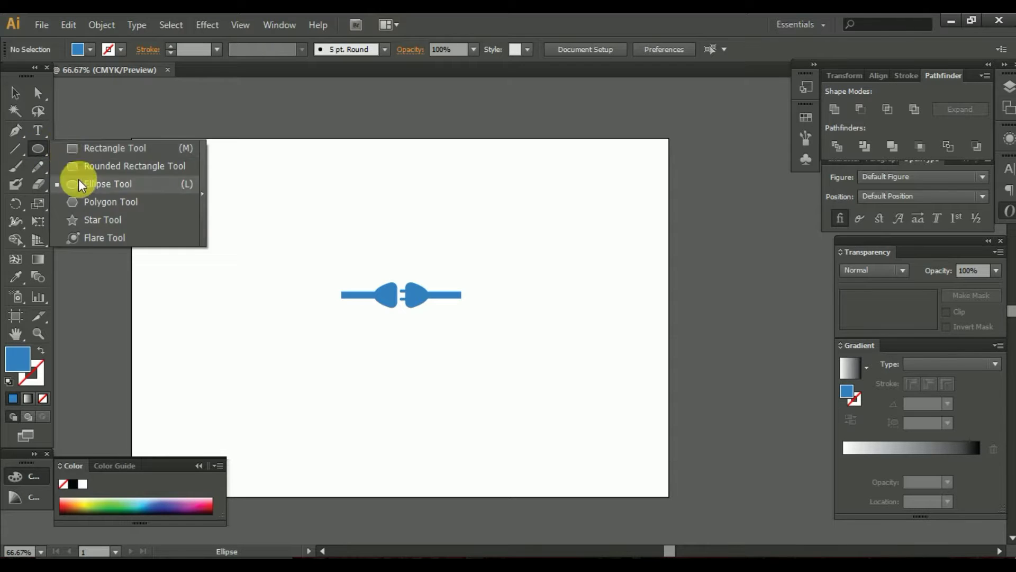
pyautogui.moveTo(446, 186); pyautogui.dragTo(610, 361)
pyautogui.click(19, 97)
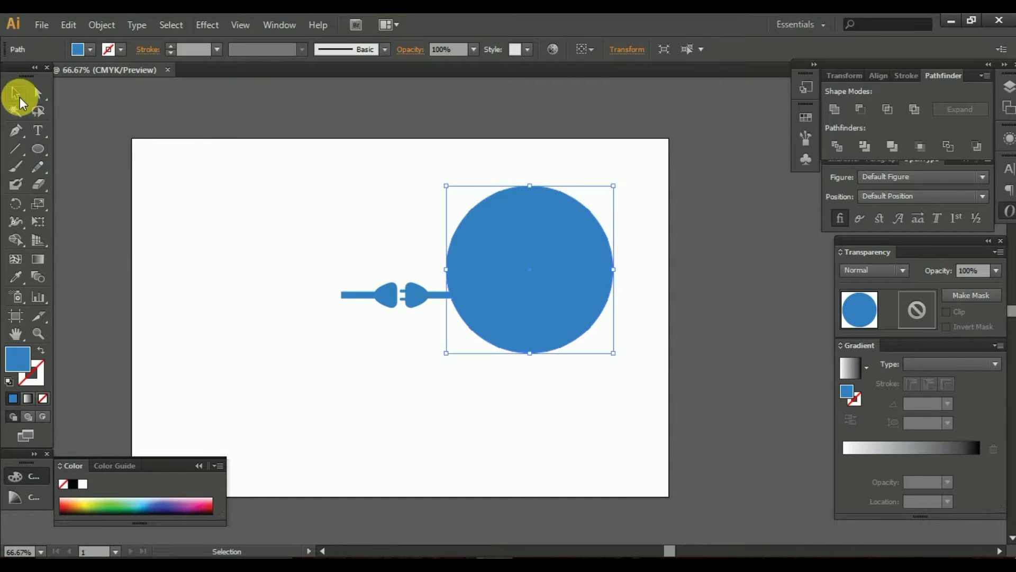
pyautogui.moveTo(428, 316)
pyautogui.mouseDown()
pyautogui.moveTo(236, 226)
pyautogui.moveTo(231, 148)
pyautogui.mouseUp()
pyautogui.moveTo(622, 376); pyautogui.dragTo(454, 341)
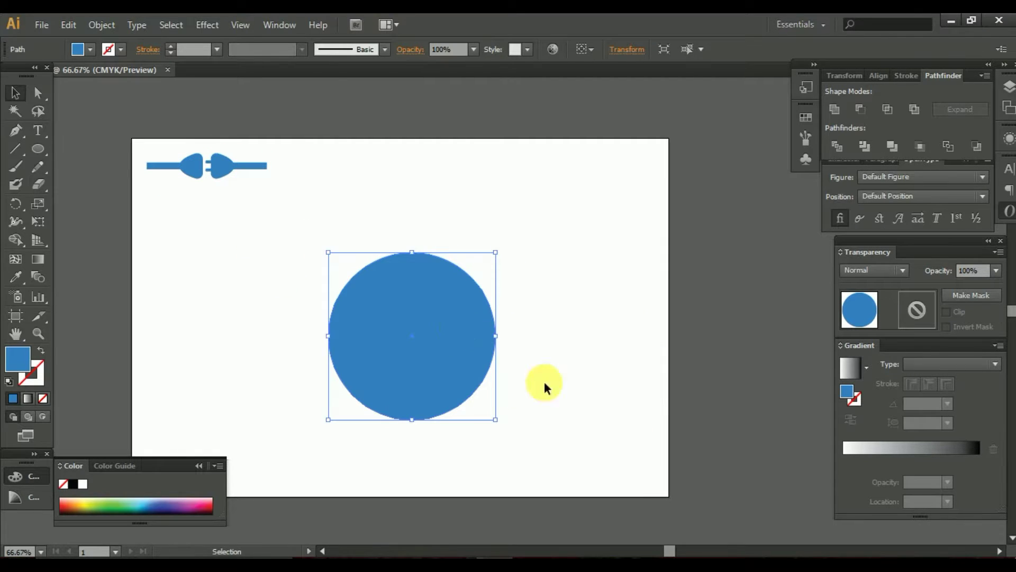
# - Fill the circle with a radial gradient
pyautogui.click(859, 373)
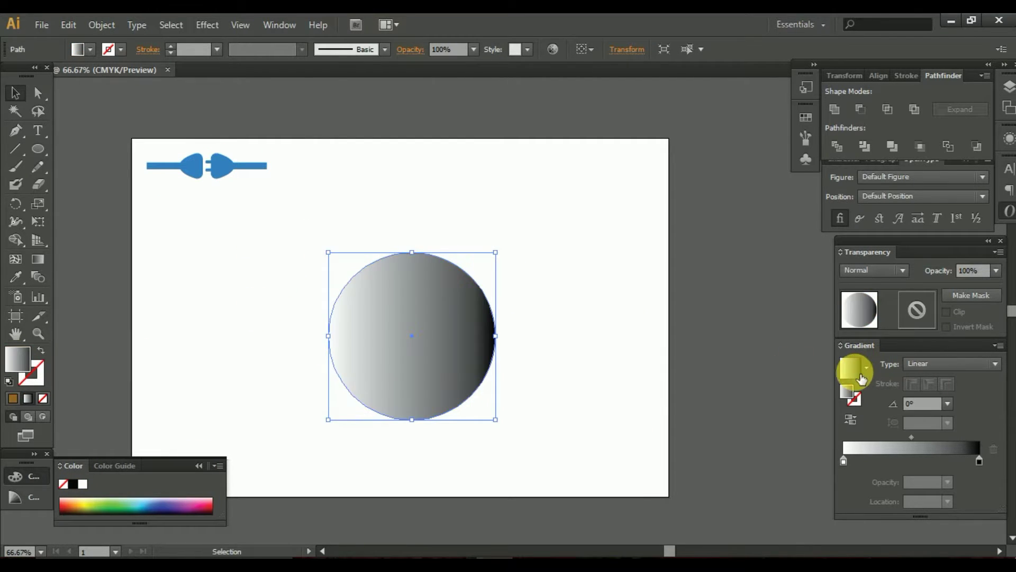
pyautogui.click(928, 396)
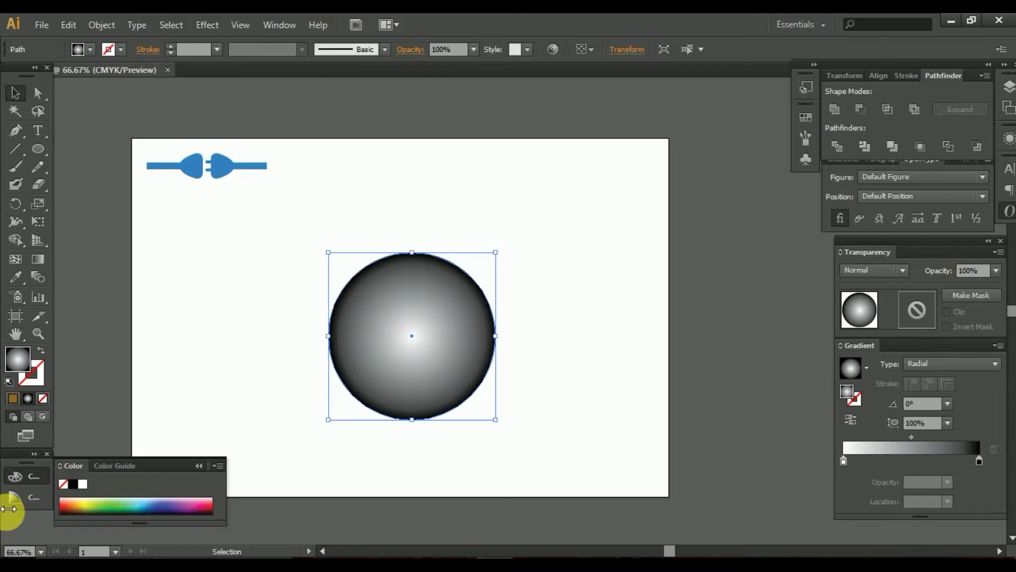
pyautogui.click(71, 512)
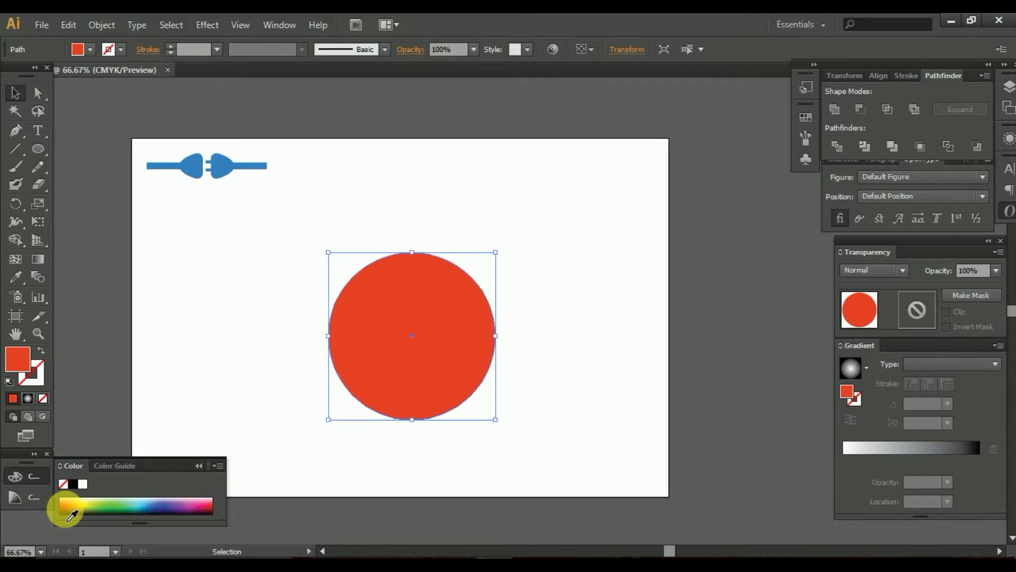
pyautogui.click(70, 513)
pyautogui.click(849, 366)
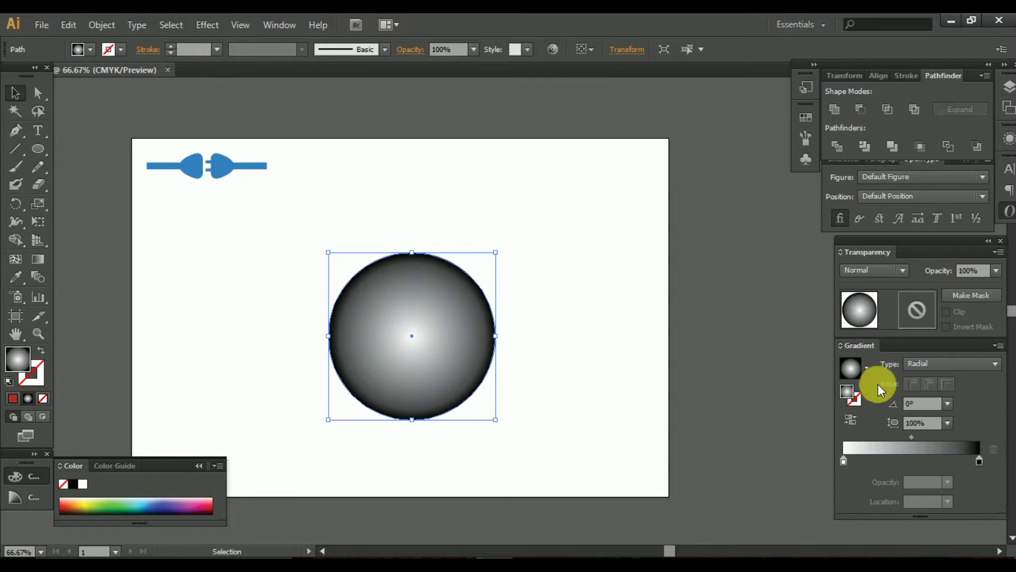
# - Switch the colour panel to CMYK and make the gradient's end stop orange-red
pyautogui.click(980, 460)
pyautogui.click(217, 465)
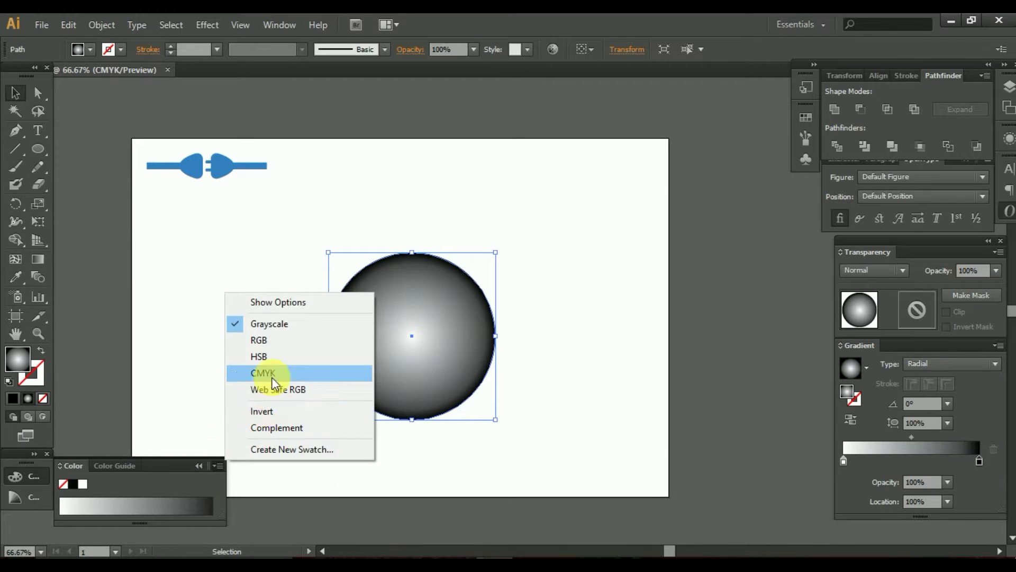
pyautogui.click(222, 374)
pyautogui.click(210, 506)
pyautogui.click(73, 512)
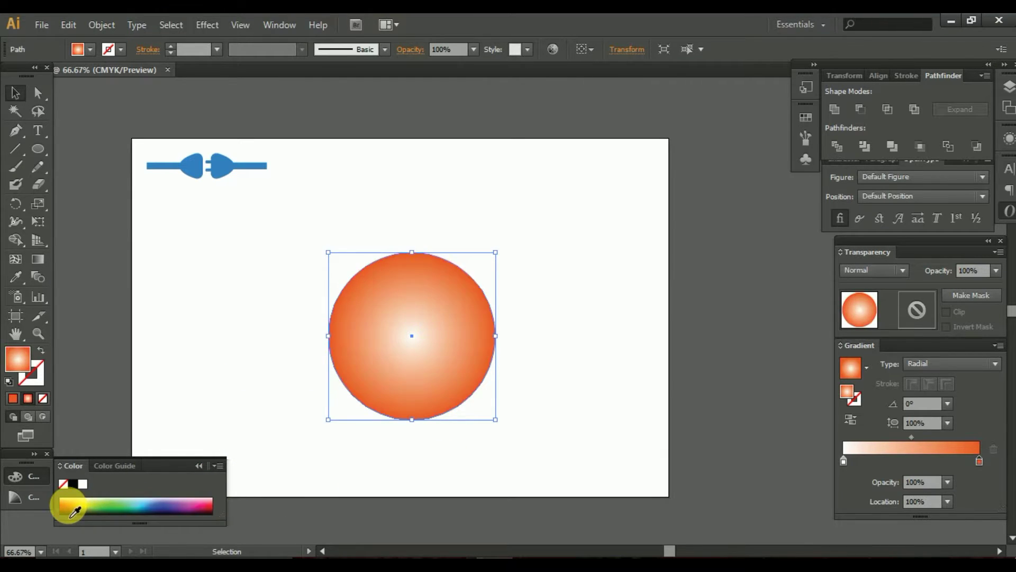
# - Make the gradient centre light orange, then pull one plug half below the other
pyautogui.click(844, 461)
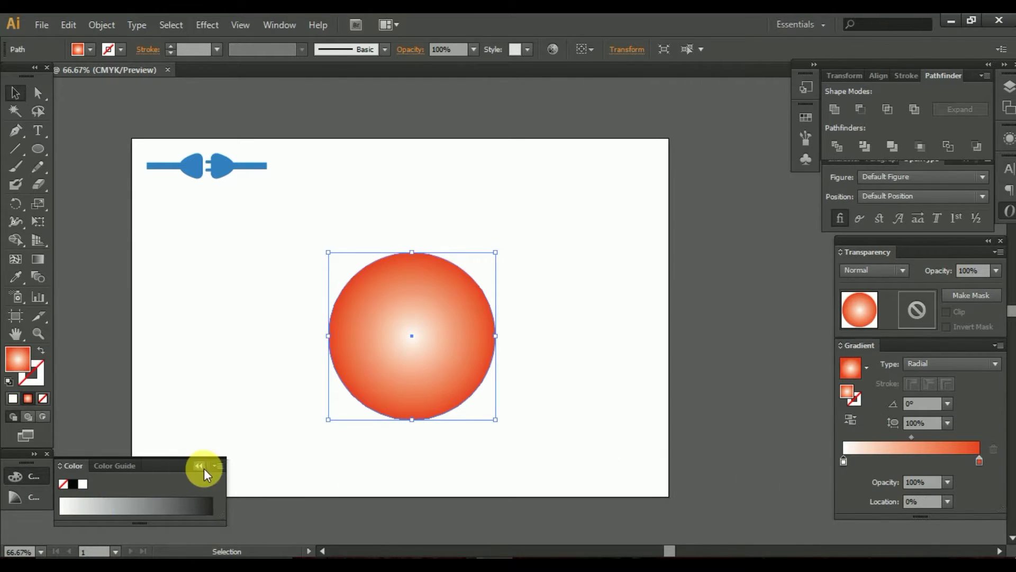
pyautogui.click(217, 465)
pyautogui.click(263, 373)
pyautogui.click(70, 508)
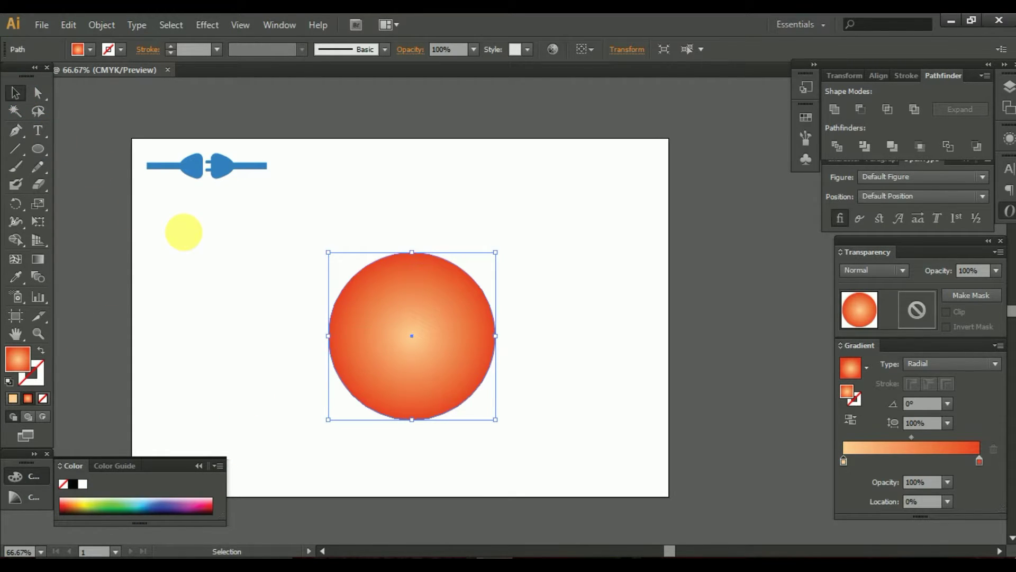
pyautogui.click(183, 230)
pyautogui.moveTo(372, 357); pyautogui.dragTo(192, 239)
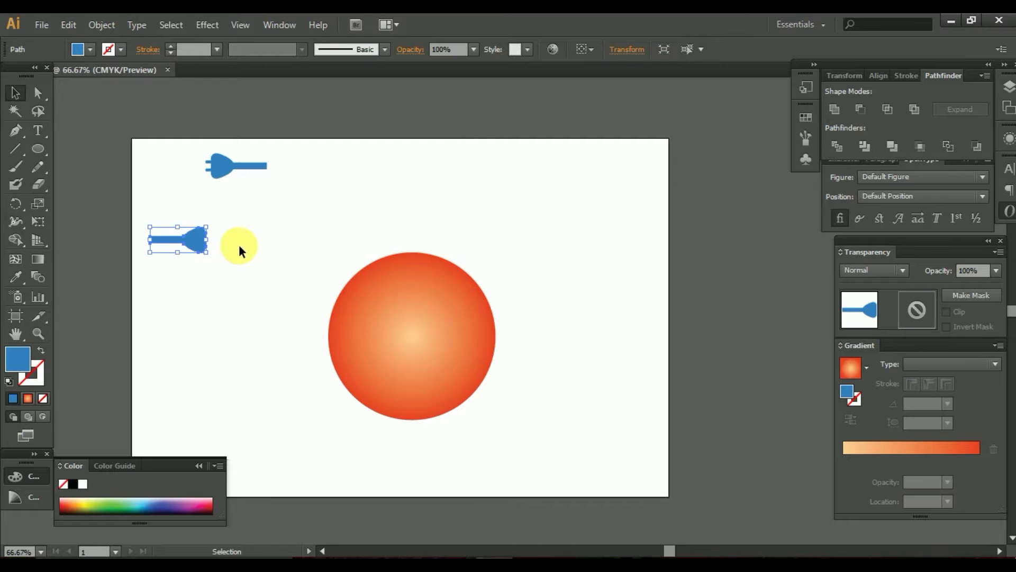
# - Undo the plug move and group the two plug halves
pyautogui.hotkey('ctrl', 'z')
pyautogui.moveTo(182, 136)
pyautogui.mouseDown()
pyautogui.moveTo(275, 198)
pyautogui.moveTo(364, 218)
pyautogui.mouseUp()
pyautogui.rightClick(218, 171)
pyautogui.click(265, 233)
pyautogui.click(442, 212)
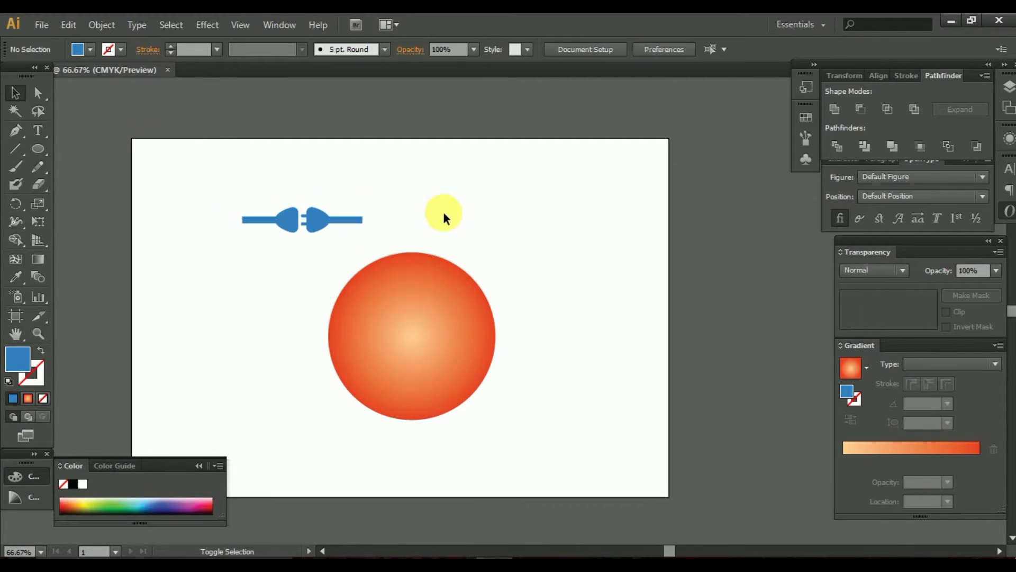
pyautogui.click(345, 220)
# - Enlarge the plug group across the circle's centre and bring it to the front
pyautogui.moveTo(363, 220); pyautogui.dragTo(545, 219)
pyautogui.moveTo(386, 270); pyautogui.dragTo(475, 378)
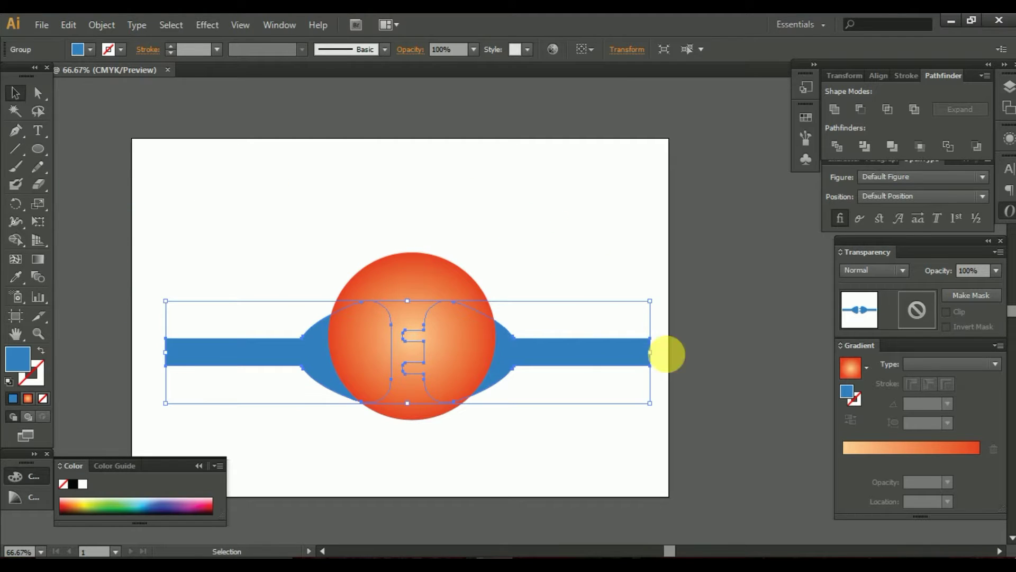
pyautogui.rightClick(588, 352)
pyautogui.click(782, 477)
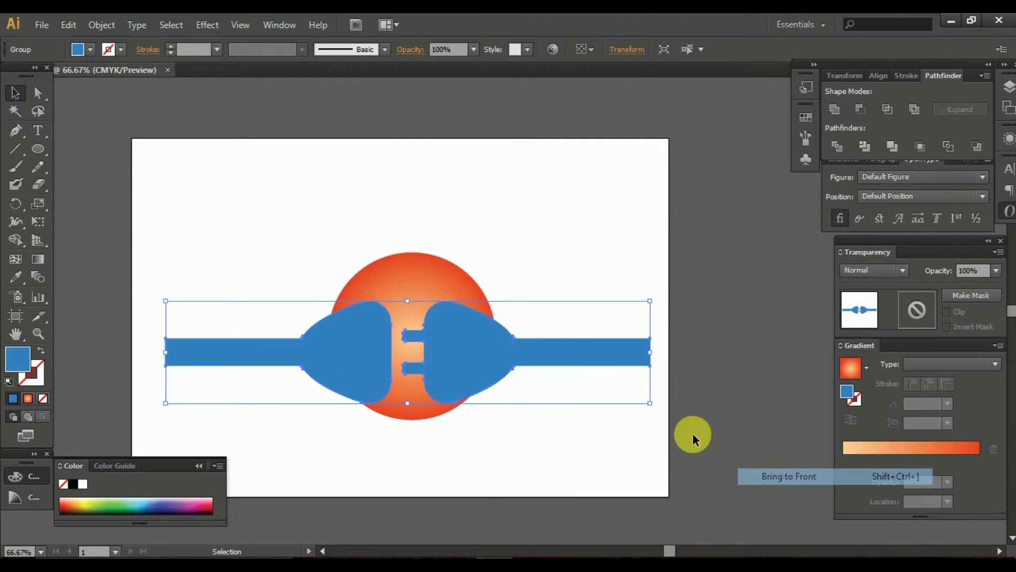
pyautogui.moveTo(651, 352); pyautogui.dragTo(574, 352)
pyautogui.moveTo(449, 348); pyautogui.dragTo(453, 343)
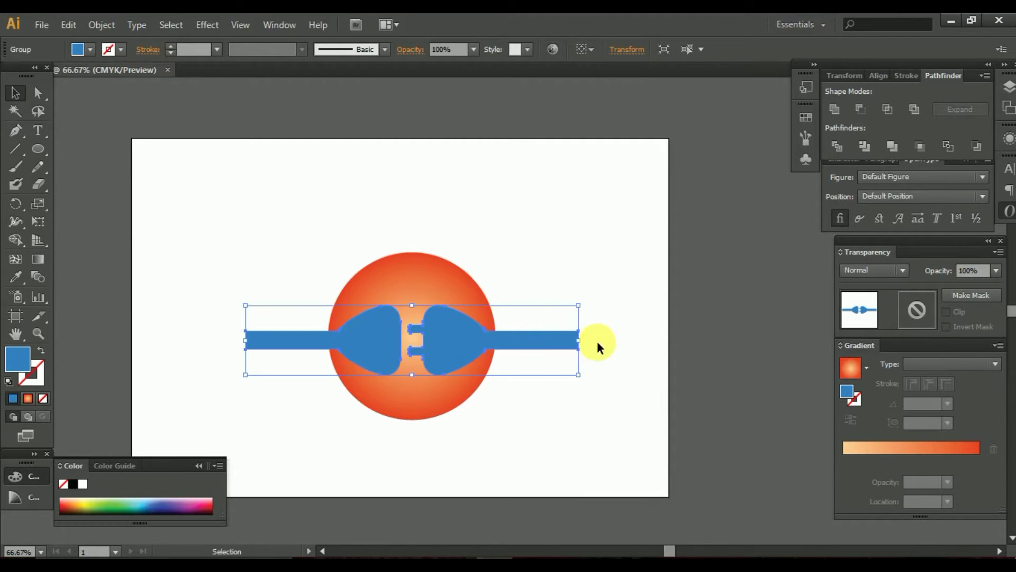
pyautogui.moveTo(578, 340); pyautogui.dragTo(526, 364)
# - Fill the plug group with a grey linear gradient
pyautogui.click(234, 341)
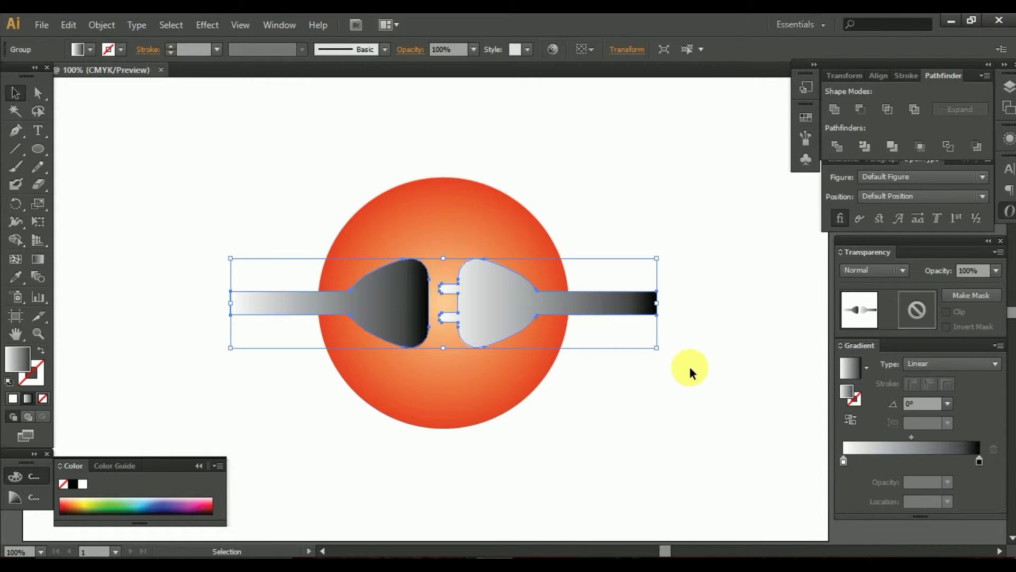
pyautogui.click(718, 254)
pyautogui.click(544, 295)
pyautogui.moveTo(238, 177); pyautogui.dragTo(554, 352)
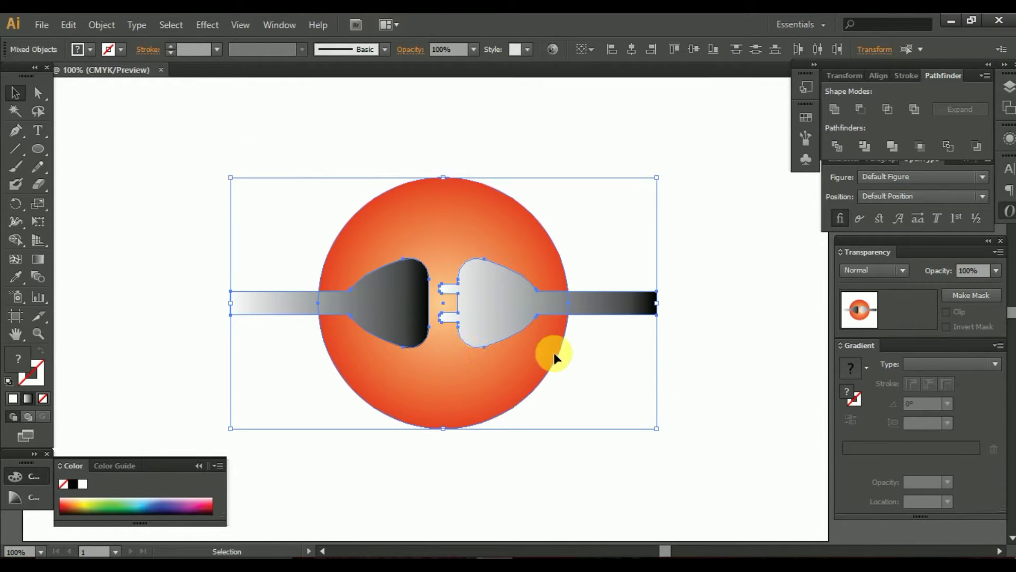
pyautogui.click(395, 314)
pyautogui.scroll(2, 436, 354)
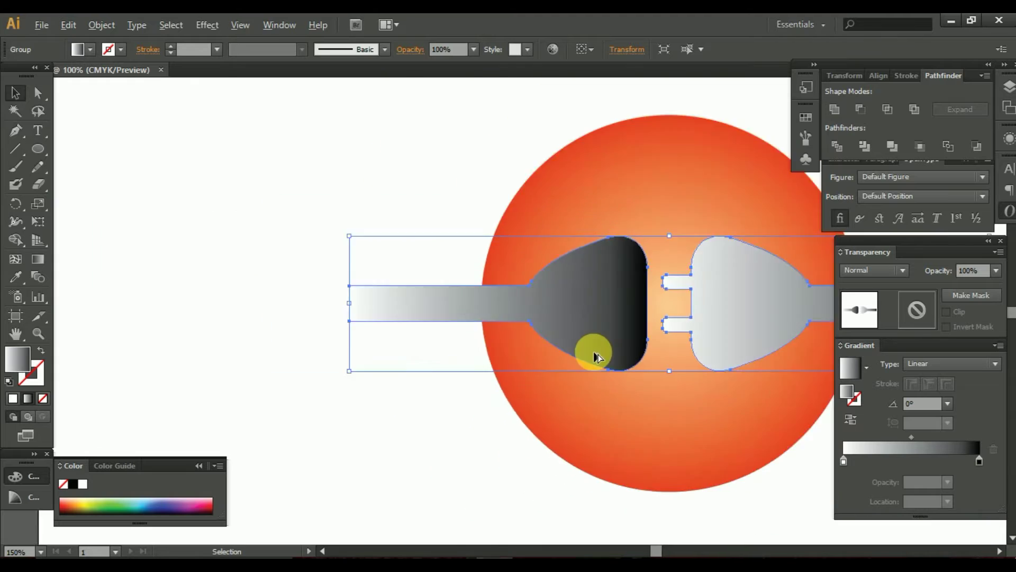
# - Copy the orange circle and paste it in back
pyautogui.hotkey('ctrl', '0')
pyautogui.click(535, 365)
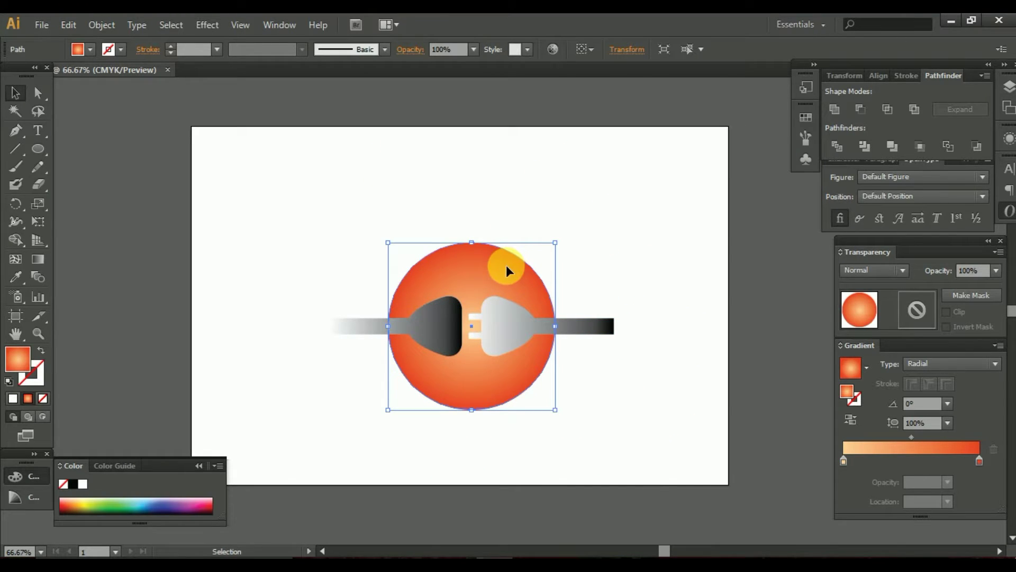
pyautogui.click(68, 25)
pyautogui.click(69, 25)
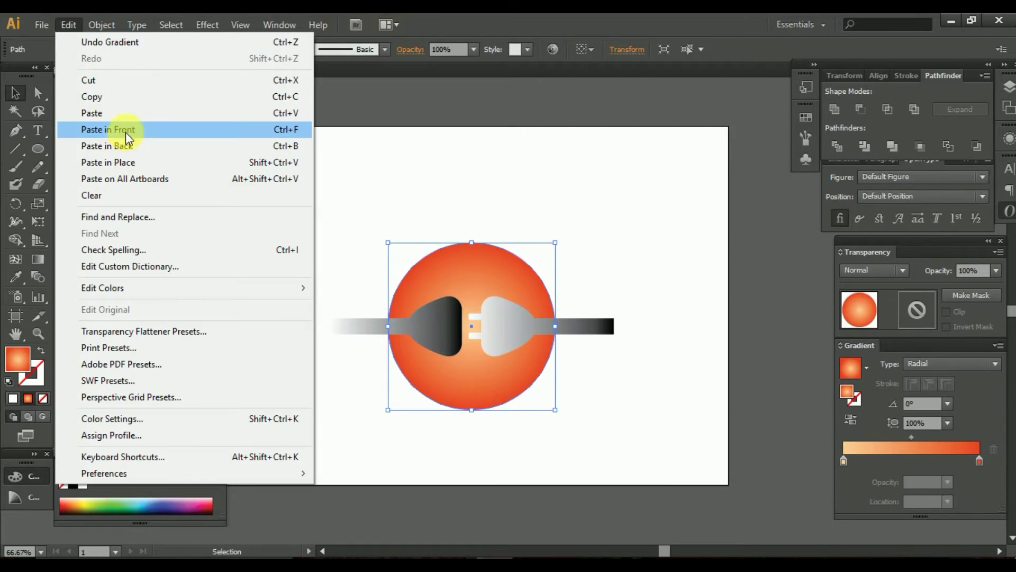
pyautogui.click(142, 148)
# - Fill both plug heads with the circle's orange gradient using the Shape Builder
pyautogui.keyDown('shift'); pyautogui.click(514, 313); pyautogui.keyUp('shift')
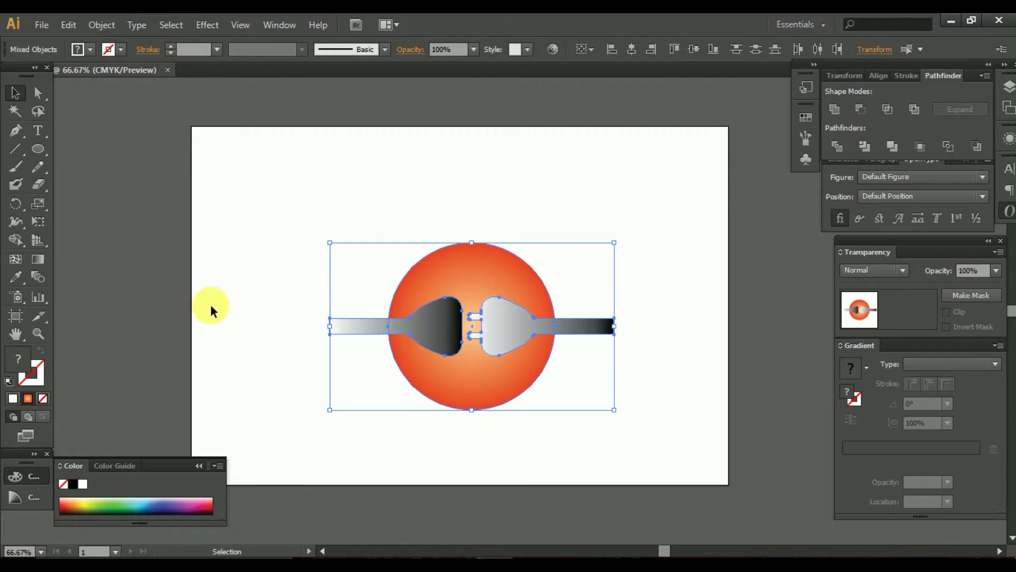
pyautogui.click(15, 240)
pyautogui.click(403, 326)
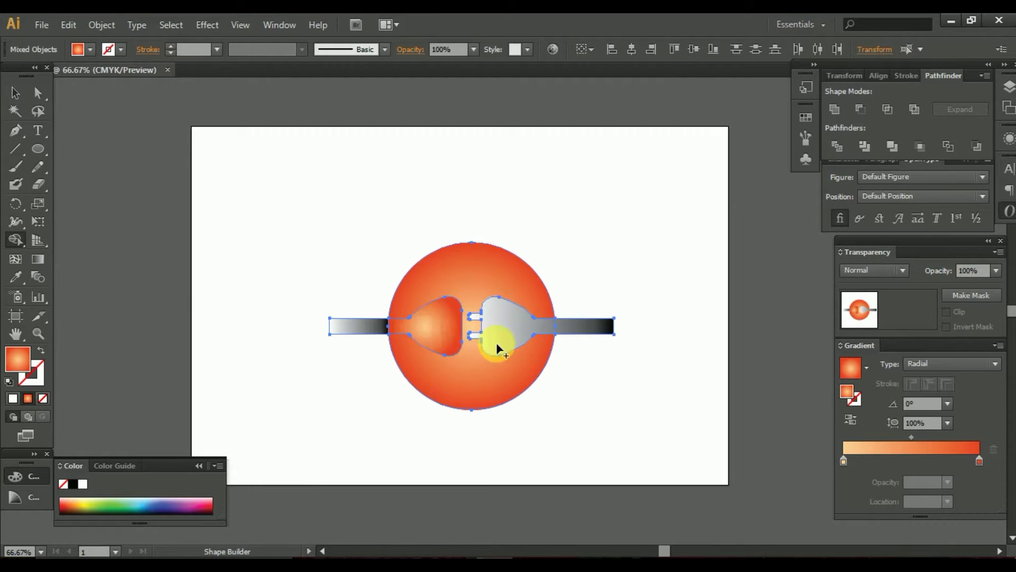
pyautogui.click(517, 329)
pyautogui.click(16, 93)
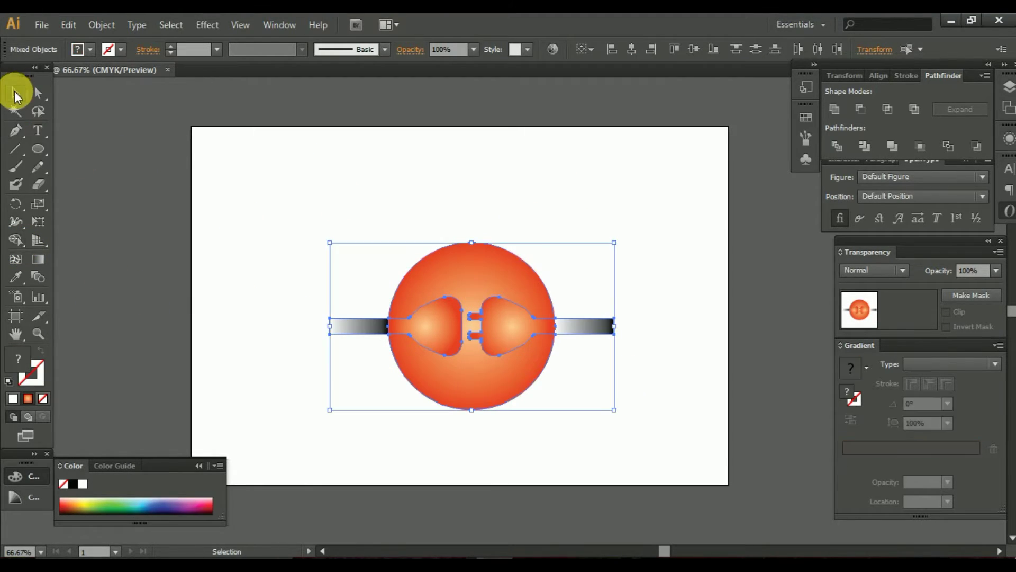
pyautogui.click(545, 261)
# - Delete the grey cable end sticking out of the circle
pyautogui.click(597, 330)
pyautogui.rightClick(597, 329)
pyautogui.click(646, 420)
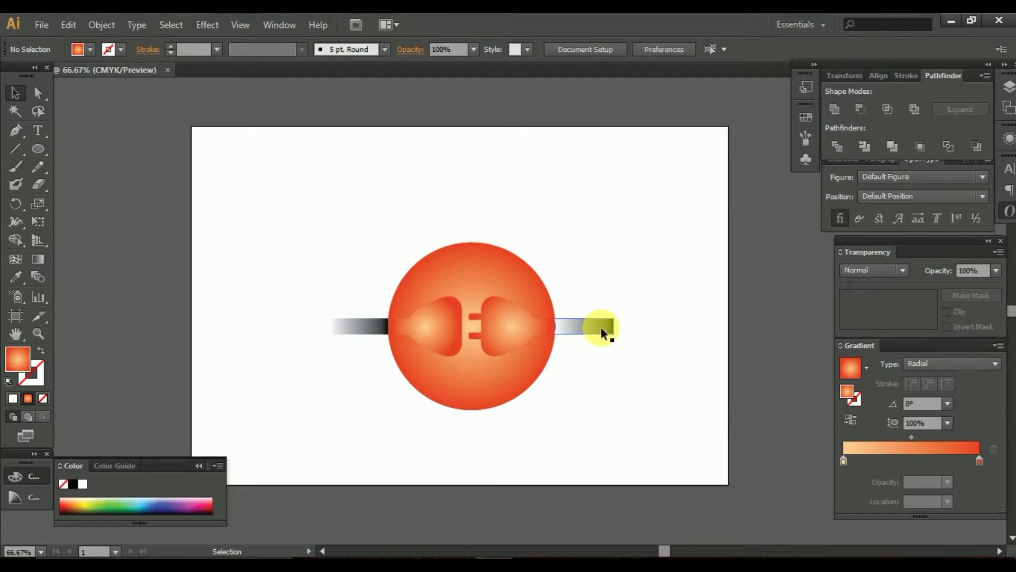
pyautogui.click(602, 327)
pyautogui.press('Delete')
pyautogui.click(431, 263)
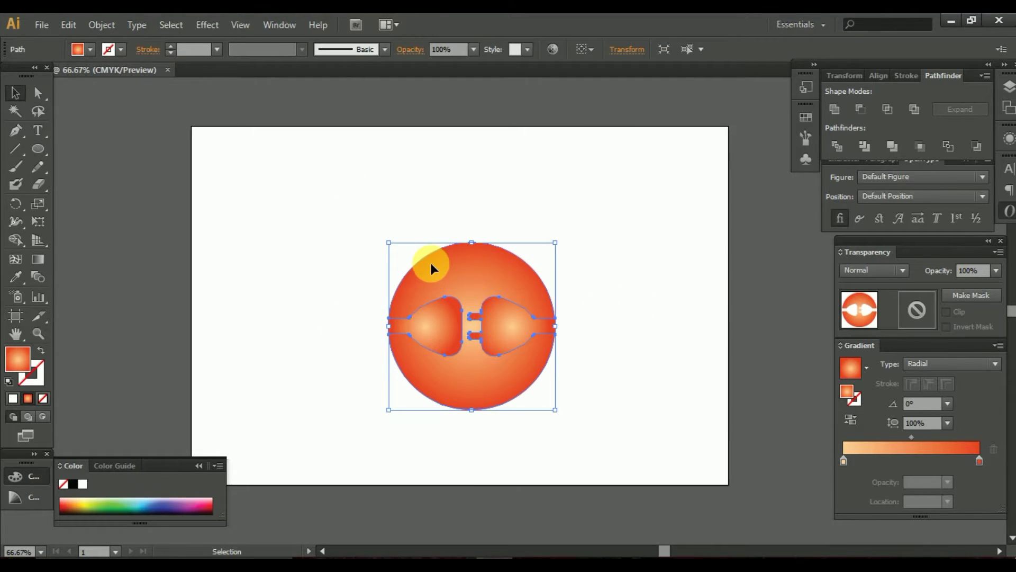
pyautogui.click(390, 217)
pyautogui.hotkey('ctrl', '+')
pyautogui.hotkey('ctrl', '+')
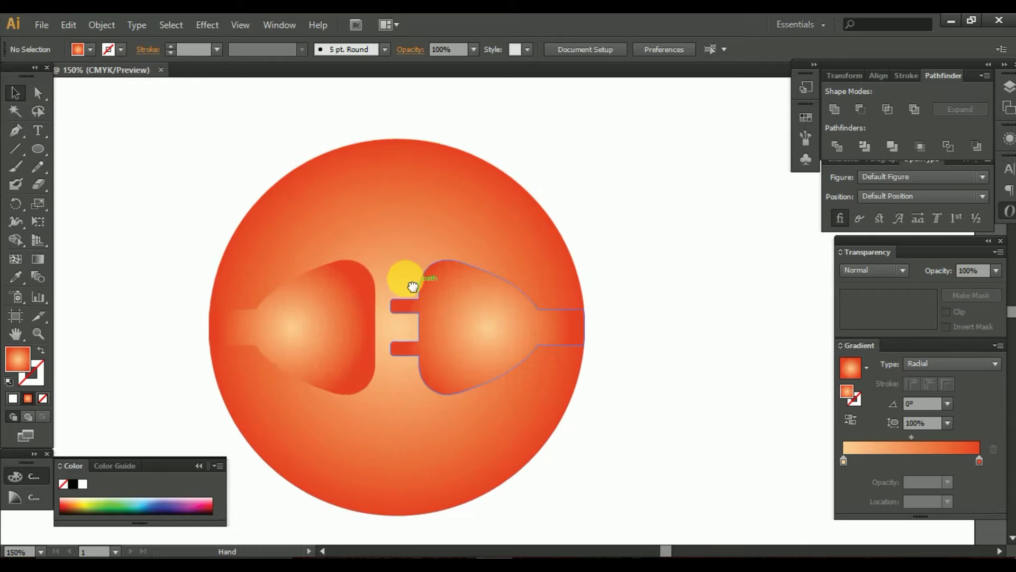
pyautogui.click(388, 302)
# - Give the plugs a white 5 pt stroke
pyautogui.click(28, 383)
pyautogui.click(16, 399)
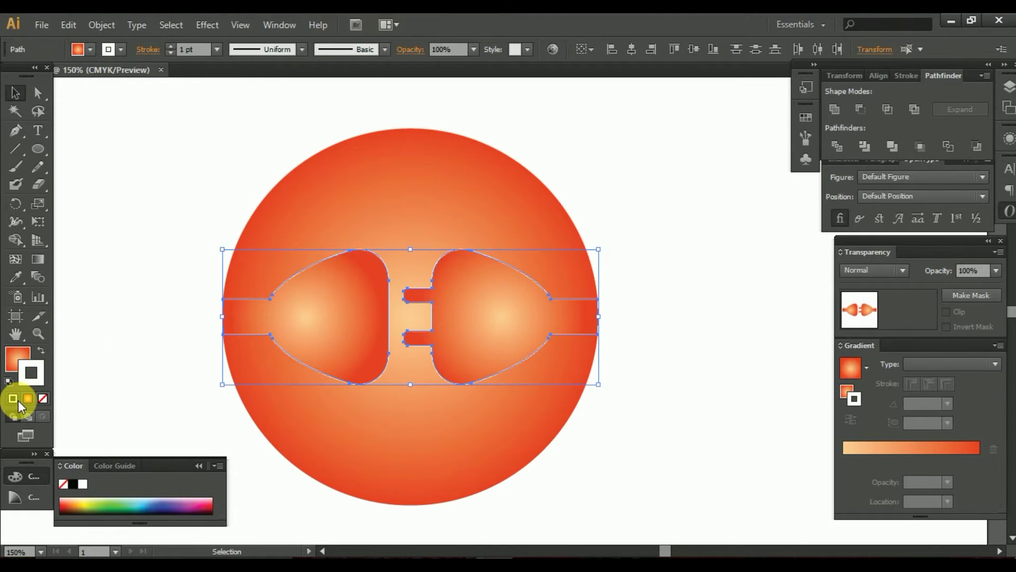
pyautogui.click(216, 49)
pyautogui.click(232, 180)
pyautogui.click(217, 50)
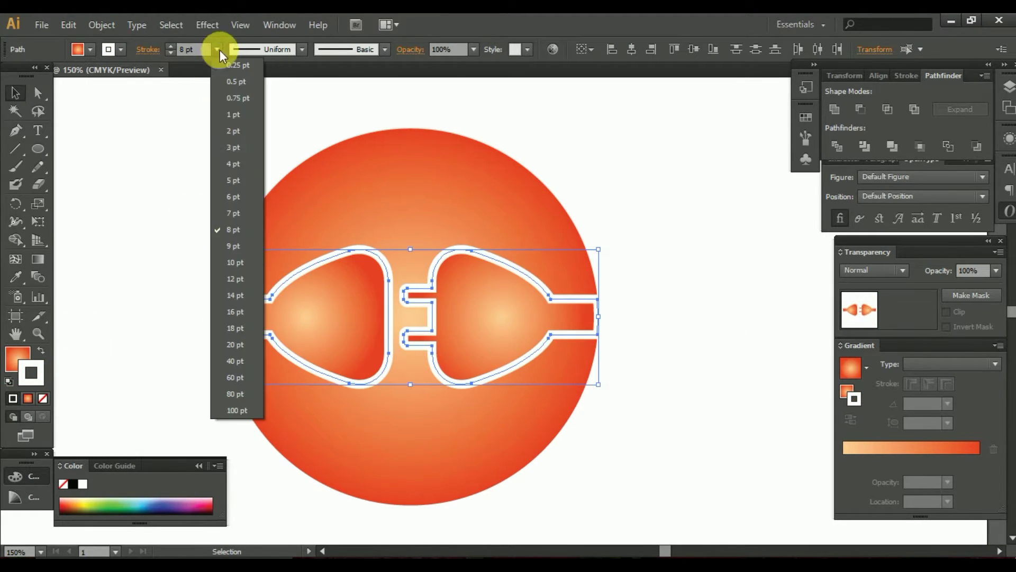
pyautogui.click(233, 182)
# - Set the plugs' fill to None, leaving only the white outline
pyautogui.click(172, 177)
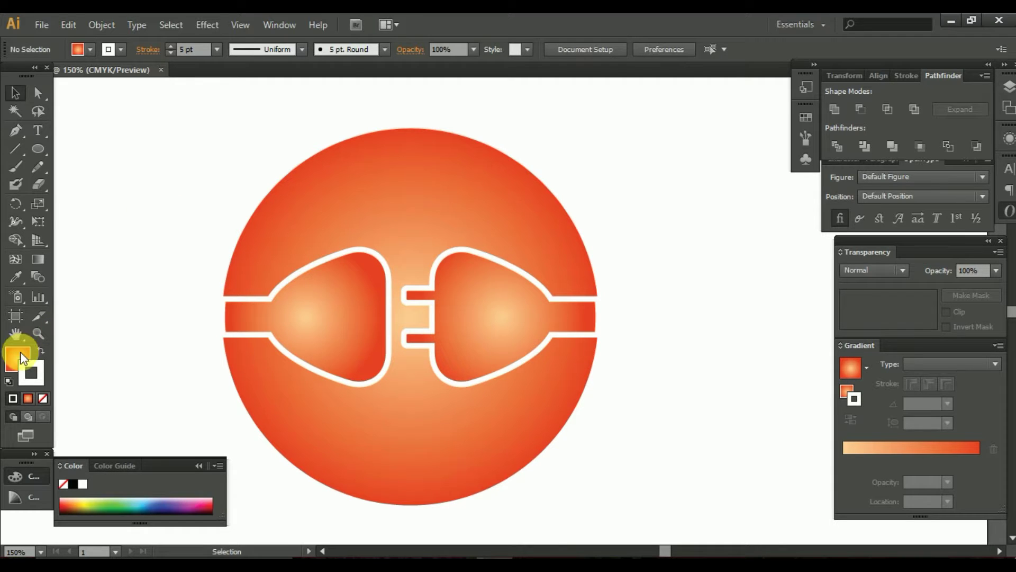
pyautogui.press('/')
pyautogui.hotkey('ctrl', '1')
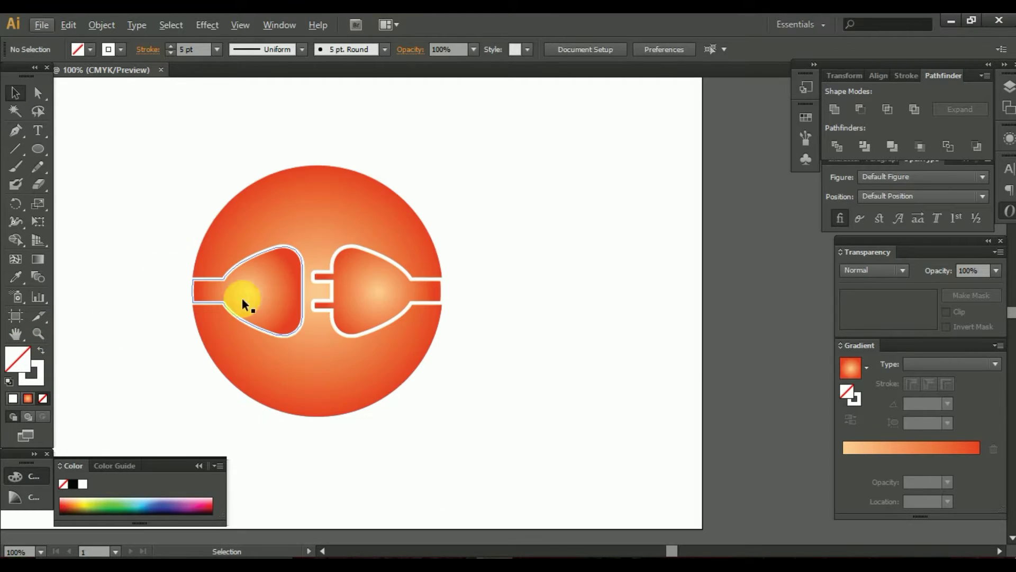
pyautogui.click(377, 303)
pyautogui.click(43, 400)
pyautogui.click(122, 295)
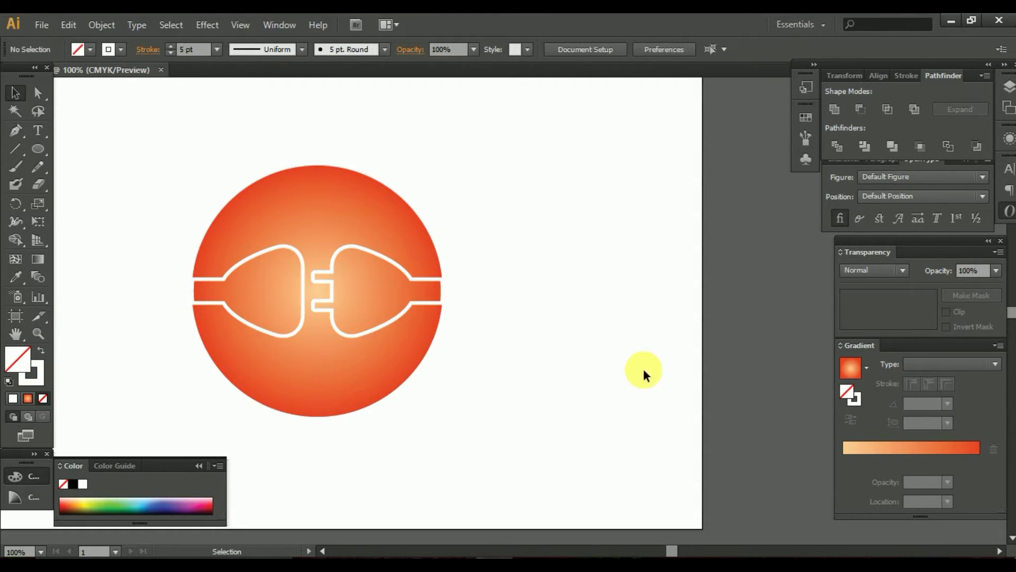
pyautogui.scroll(2, 551, 361)
pyautogui.hotkey('ctrl', '+')
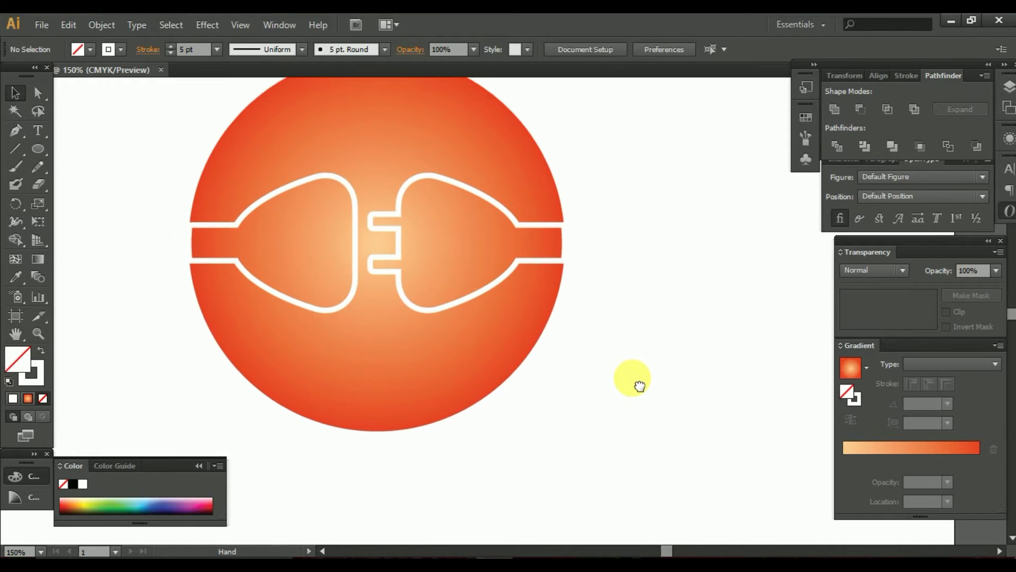
pyautogui.click(386, 301)
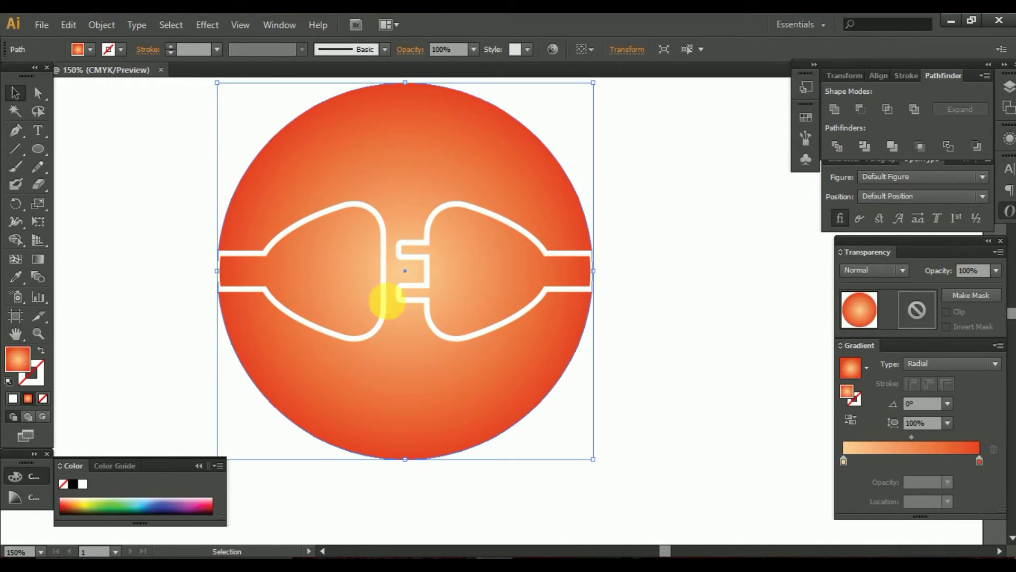
# - Expand the white plug outlines into shapes, then select the gradient circle
pyautogui.click(383, 297)
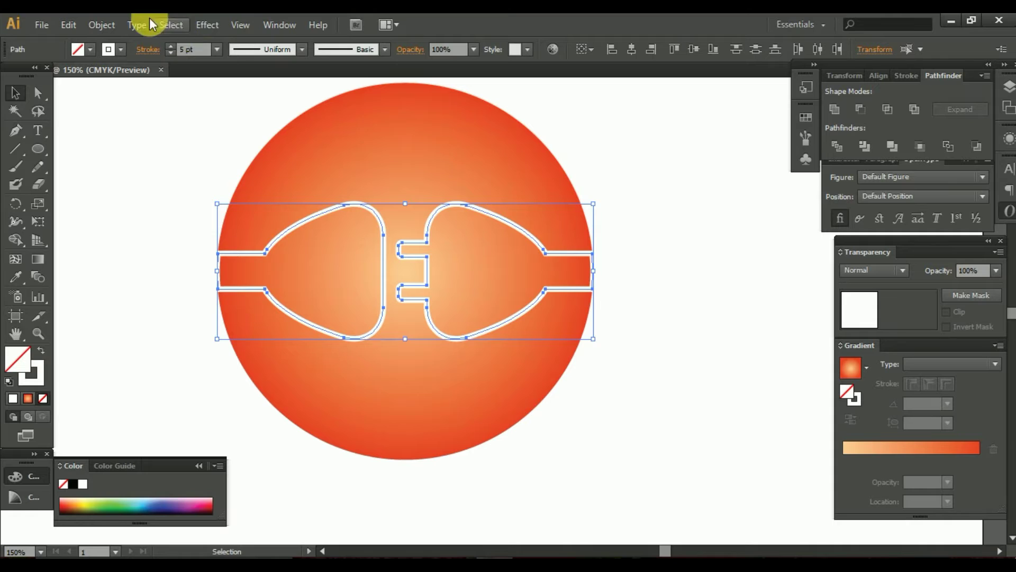
pyautogui.click(99, 26)
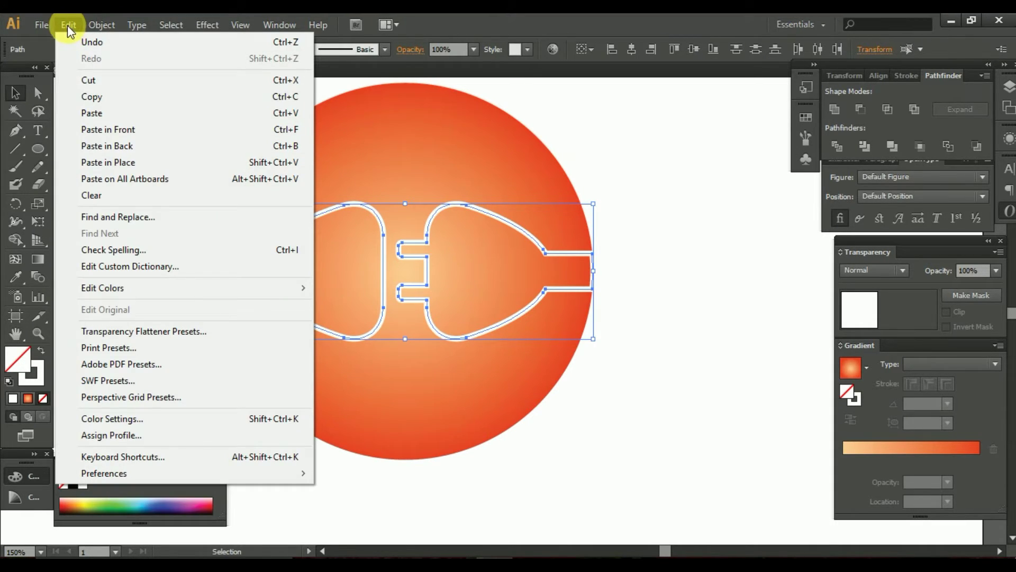
pyautogui.click(173, 180)
pyautogui.click(475, 371)
pyautogui.click(688, 181)
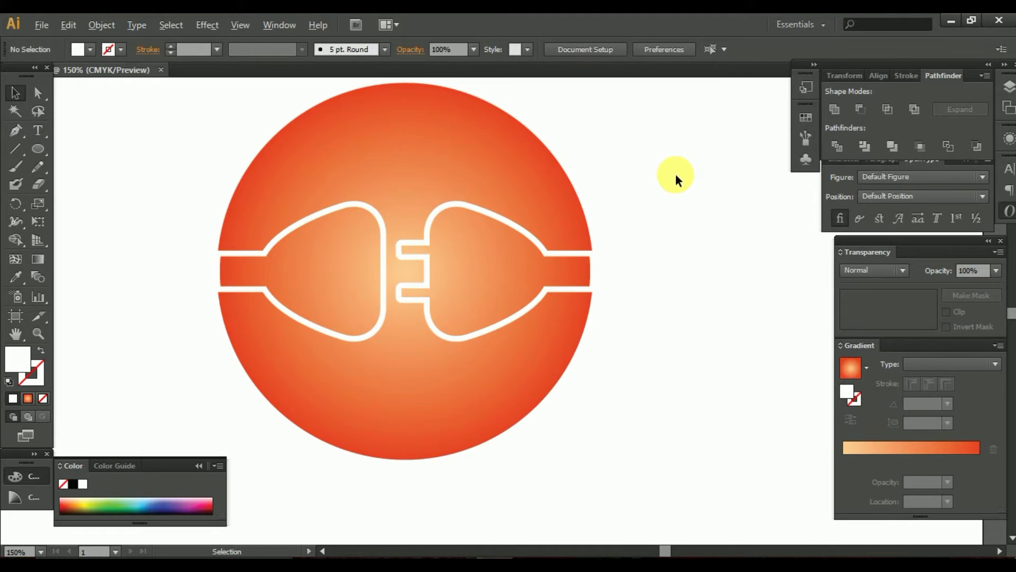
pyautogui.scroll(1, 676, 174)
pyautogui.click(277, 275)
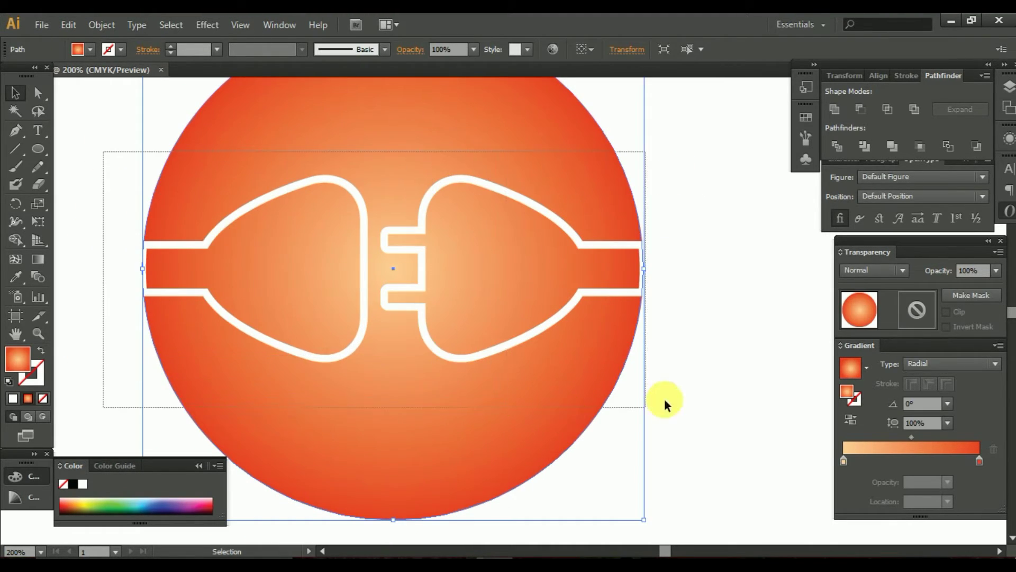
# - Divide the circle along the plug outlines with Pathfinder and ungroup the pieces
pyautogui.moveTo(104, 156); pyautogui.dragTo(665, 398)
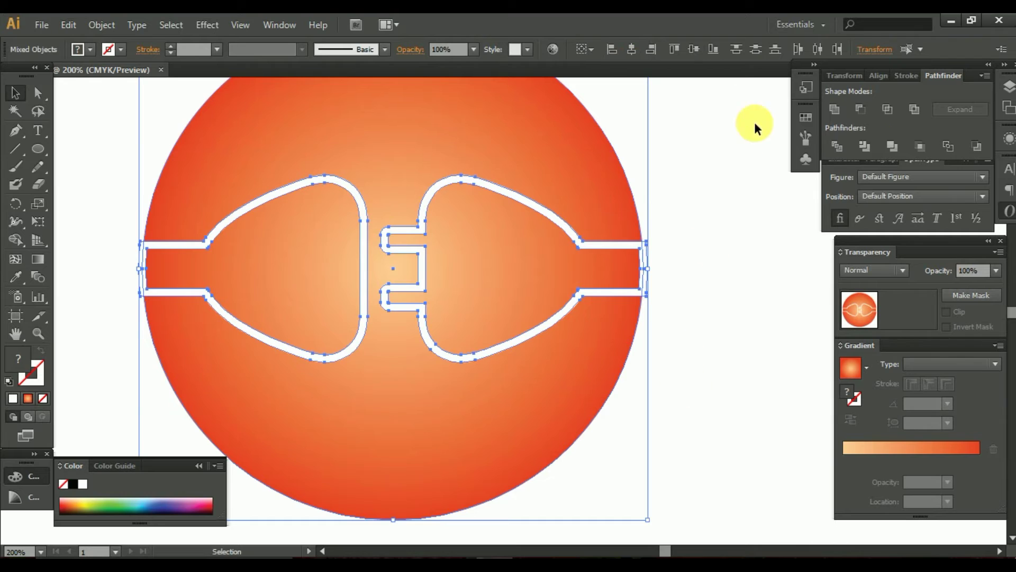
pyautogui.click(839, 149)
pyautogui.click(680, 237)
pyautogui.click(643, 245)
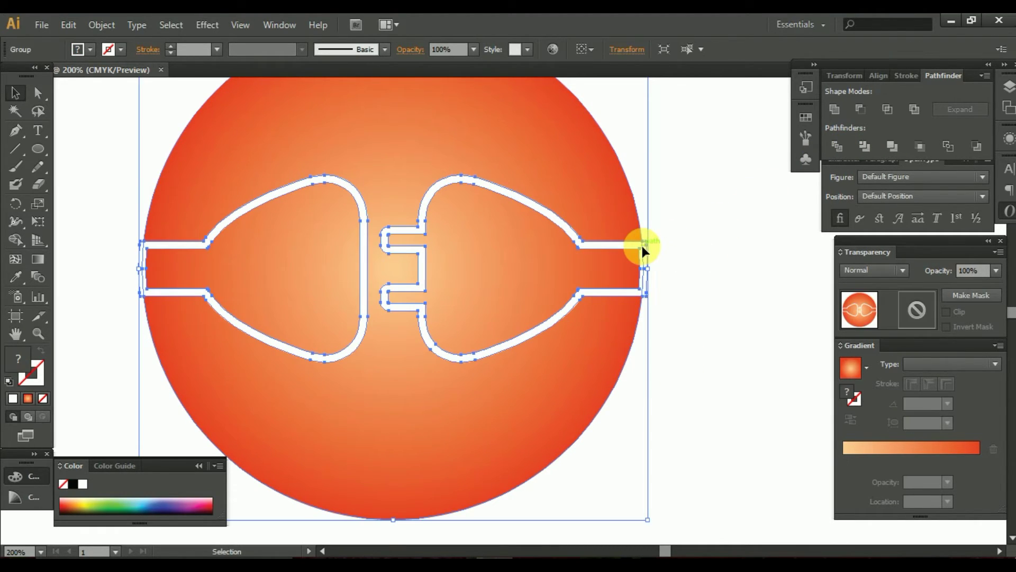
pyautogui.rightClick(642, 246)
pyautogui.click(725, 333)
# - Test-move the divided plug pieces, undo the moves, and view the whole artboard
pyautogui.click(623, 246)
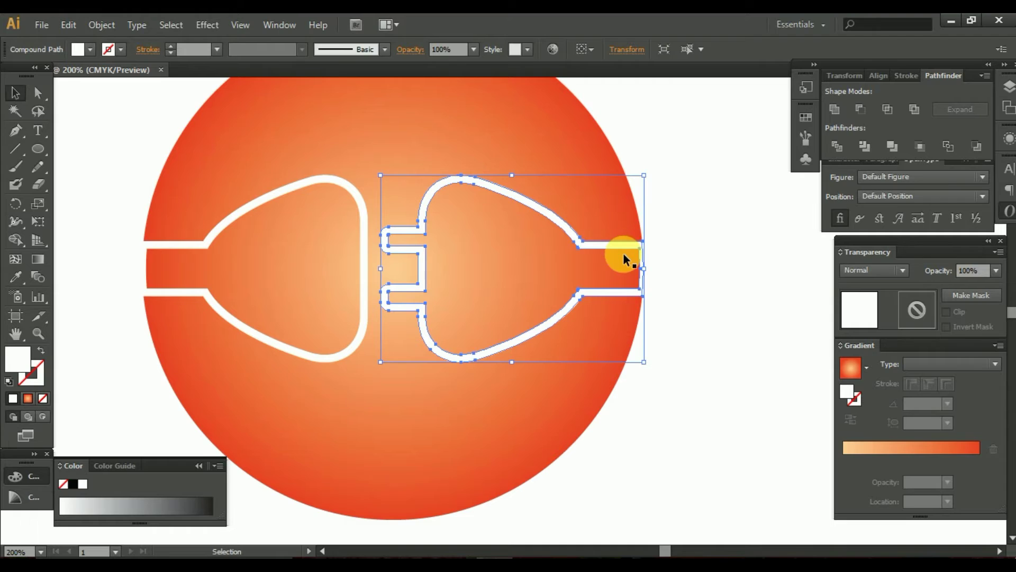
pyautogui.click(624, 253)
pyautogui.click(644, 256)
pyautogui.press('Delete')
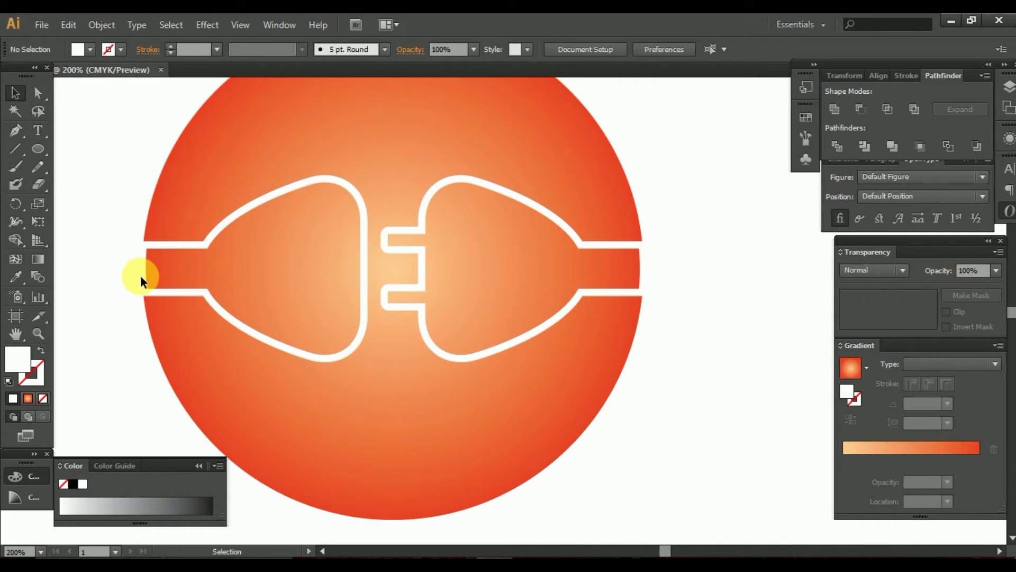
pyautogui.moveTo(160, 243); pyautogui.dragTo(256, 198)
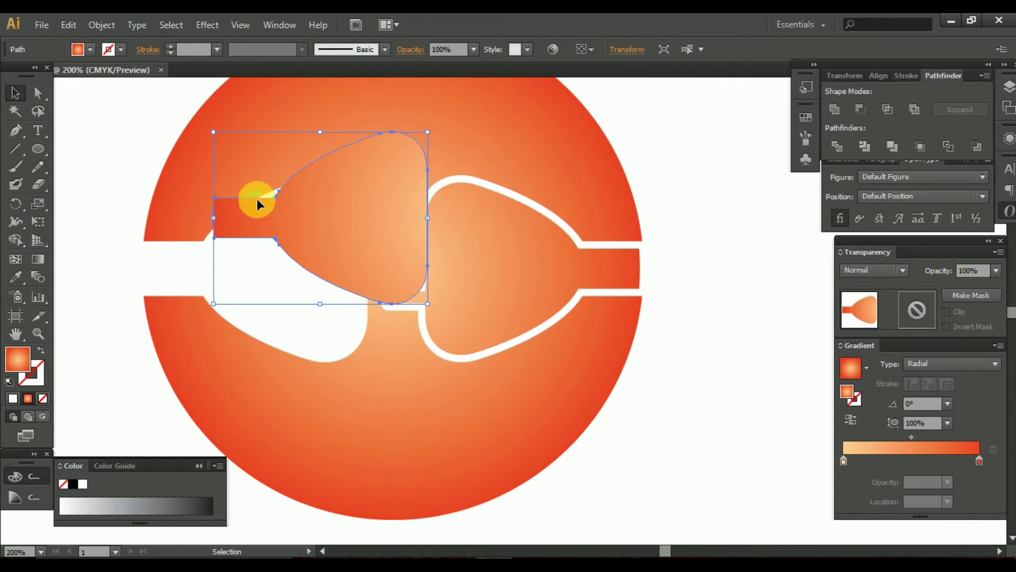
pyautogui.hotkey('ctrl', 'z')
pyautogui.moveTo(478, 261); pyautogui.dragTo(562, 288)
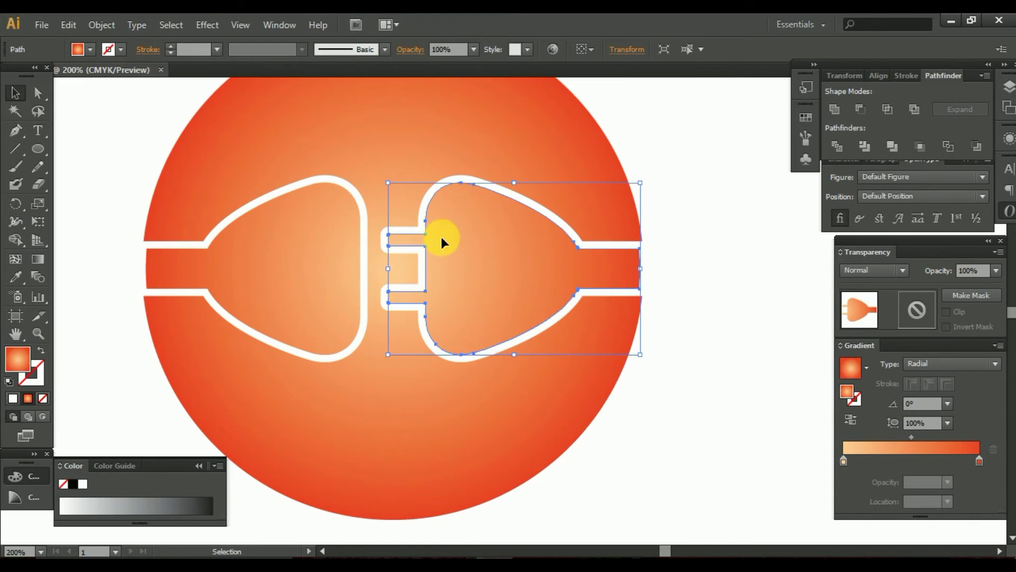
pyautogui.moveTo(443, 238); pyautogui.dragTo(232, 362)
pyautogui.click(739, 300)
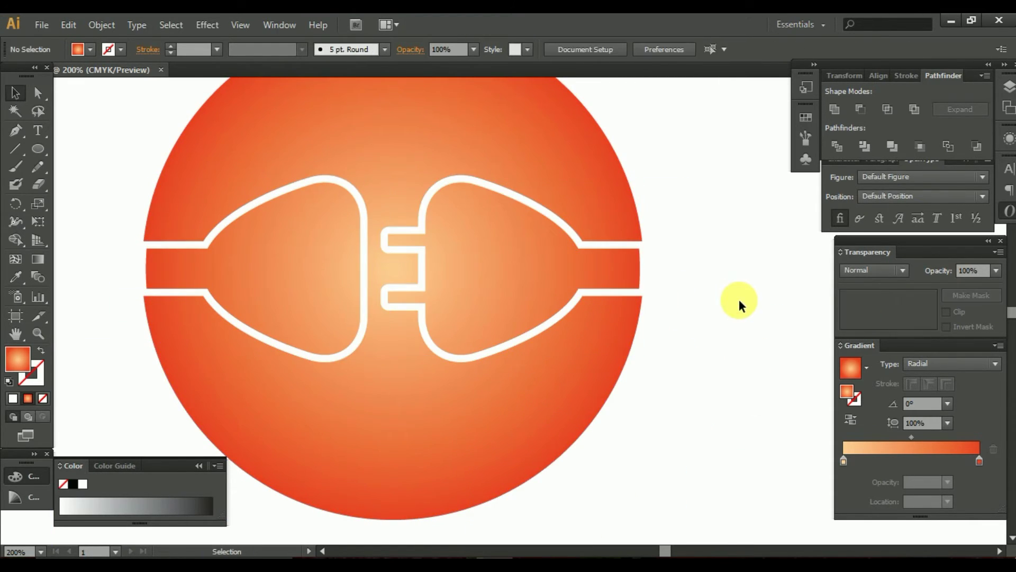
pyautogui.hotkey('ctrl', '-')
pyautogui.hotkey('ctrl', '-')
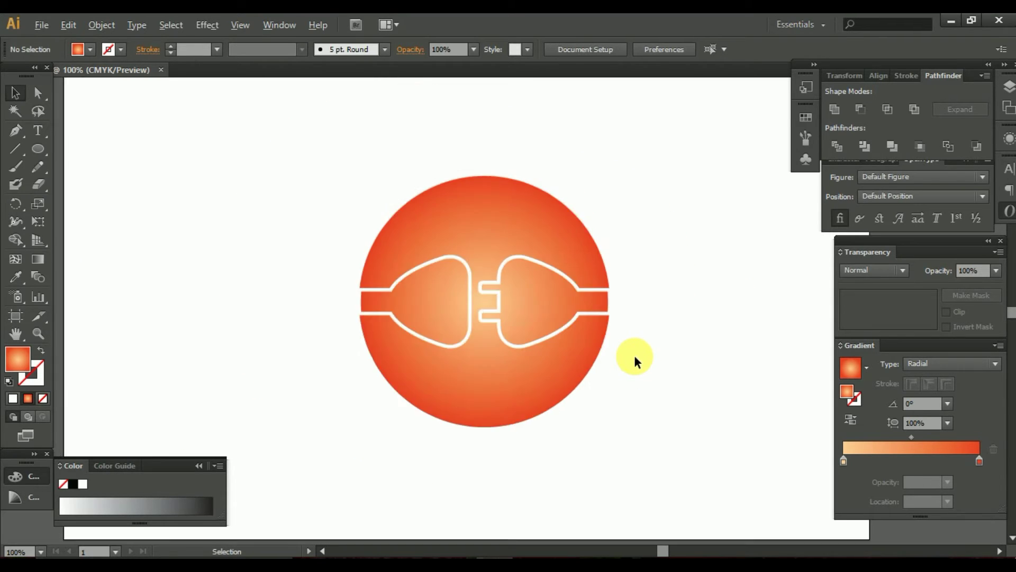
pyautogui.hotkey('ctrl', '-')
# - Group all the logo pieces together
pyautogui.hotkey('ctrl', 'a')
pyautogui.rightClick(545, 272)
pyautogui.click(606, 347)
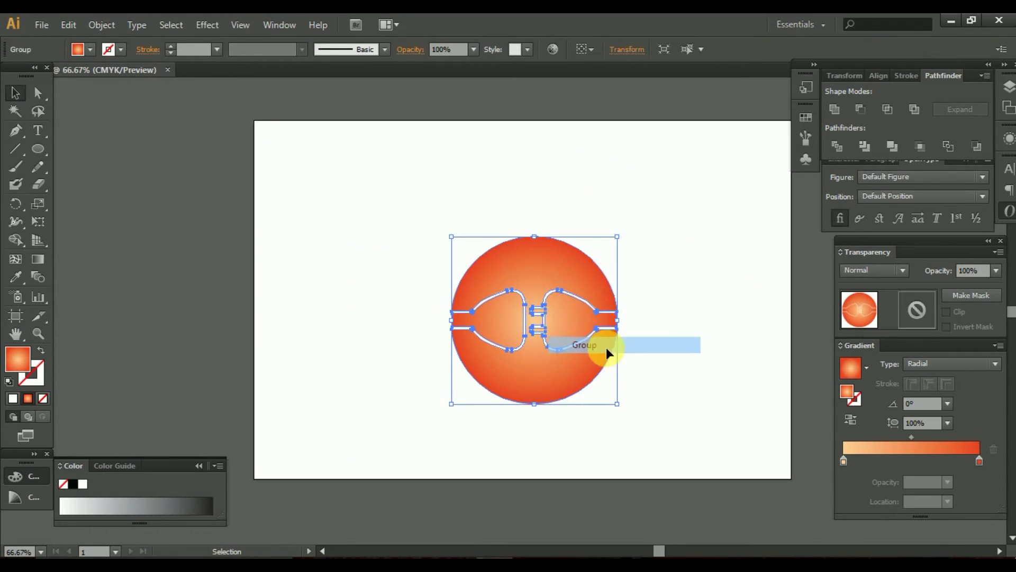
pyautogui.click(322, 242)
# - Add large CONNECT text beneath the circle and position it under the logo
pyautogui.click(37, 130)
pyautogui.click(405, 272)
pyautogui.write('CONNECT')
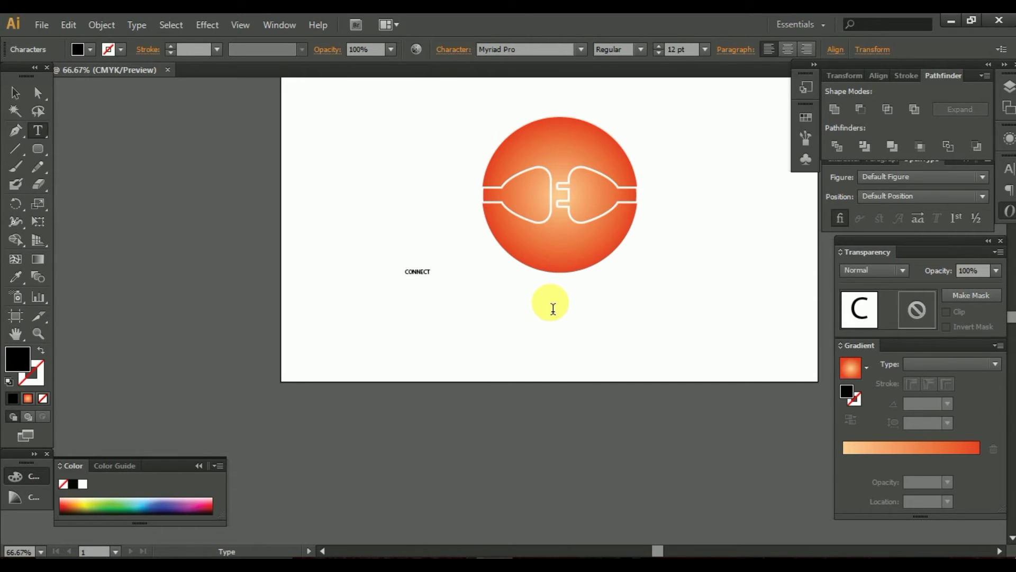
pyautogui.click(15, 92)
pyautogui.moveTo(430, 275); pyautogui.dragTo(636, 348)
pyautogui.moveTo(573, 316)
pyautogui.mouseDown()
pyautogui.moveTo(630, 300)
pyautogui.moveTo(552, 344)
pyautogui.mouseUp()
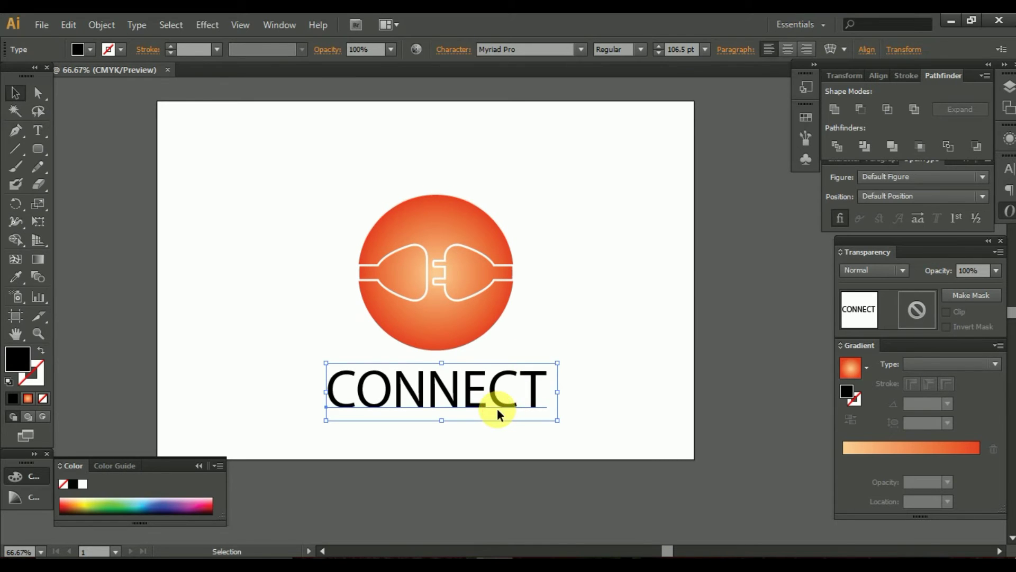
pyautogui.moveTo(497, 411); pyautogui.dragTo(507, 411)
pyautogui.moveTo(484, 322); pyautogui.dragTo(466, 318)
pyautogui.click(563, 303)
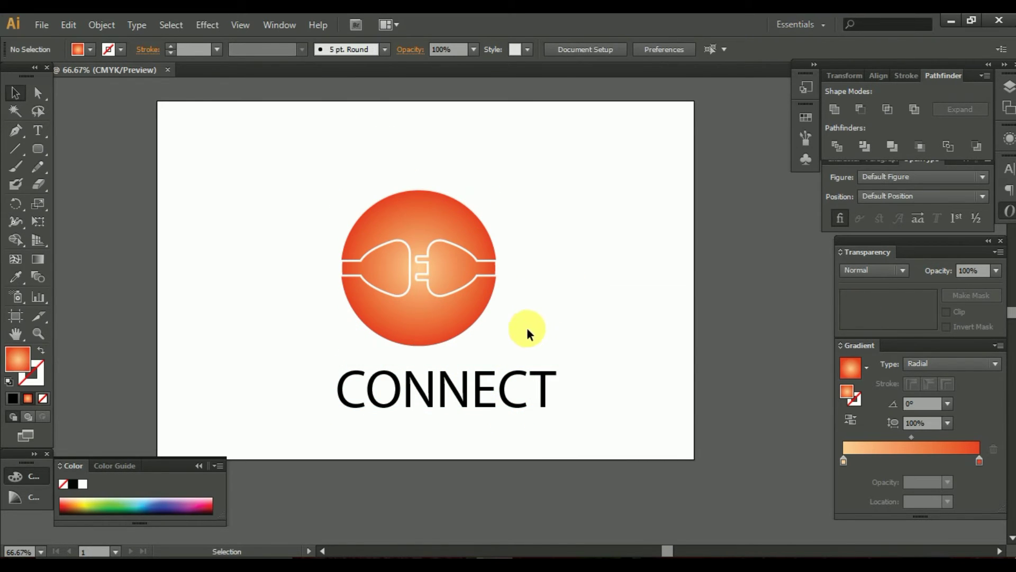
# - Move the CONNECT text up under the circle and centre them horizontally on each other
pyautogui.moveTo(459, 406)
pyautogui.mouseDown()
pyautogui.moveTo(427, 393)
pyautogui.moveTo(470, 388)
pyautogui.mouseUp()
pyautogui.click(528, 408)
pyautogui.hotkey('ctrl', 'a')
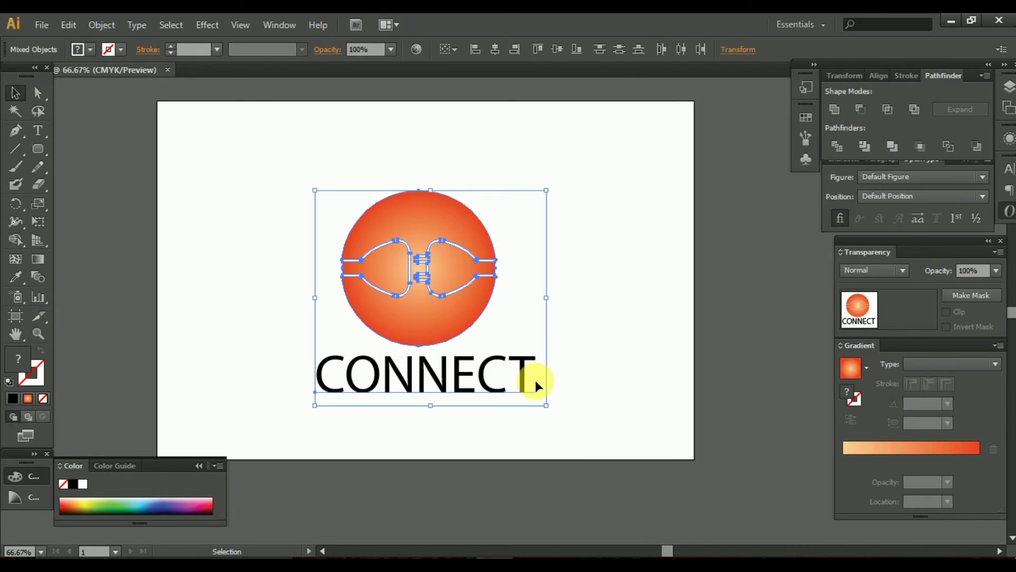
pyautogui.click(503, 53)
# - Eyedropper the circle's orange gradient onto CONNECT and expand the text into outlined shapes
pyautogui.click(397, 374)
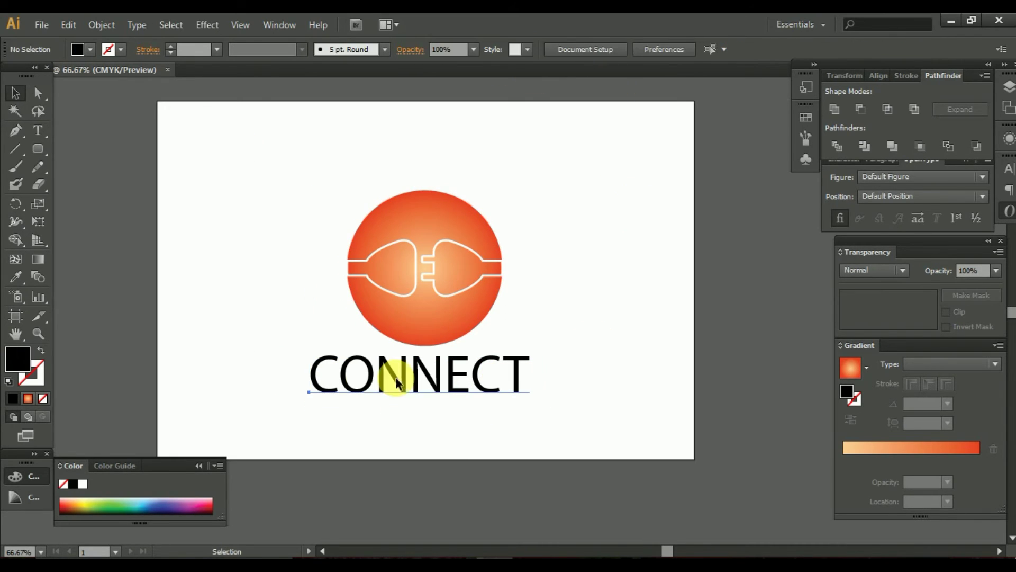
pyautogui.click(16, 276)
pyautogui.click(414, 319)
pyautogui.click(102, 25)
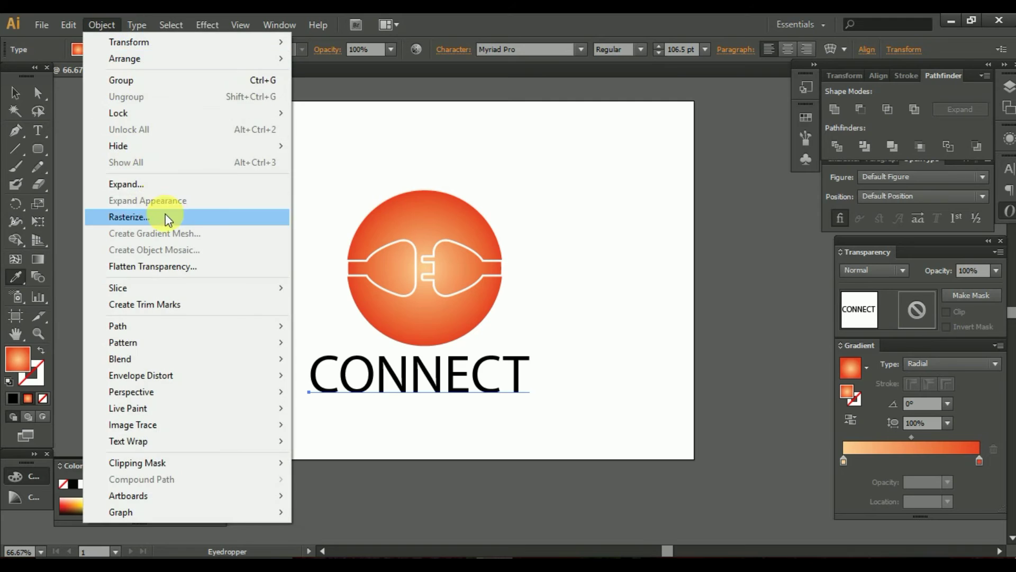
pyautogui.click(165, 214)
pyautogui.click(463, 380)
pyautogui.click(383, 317)
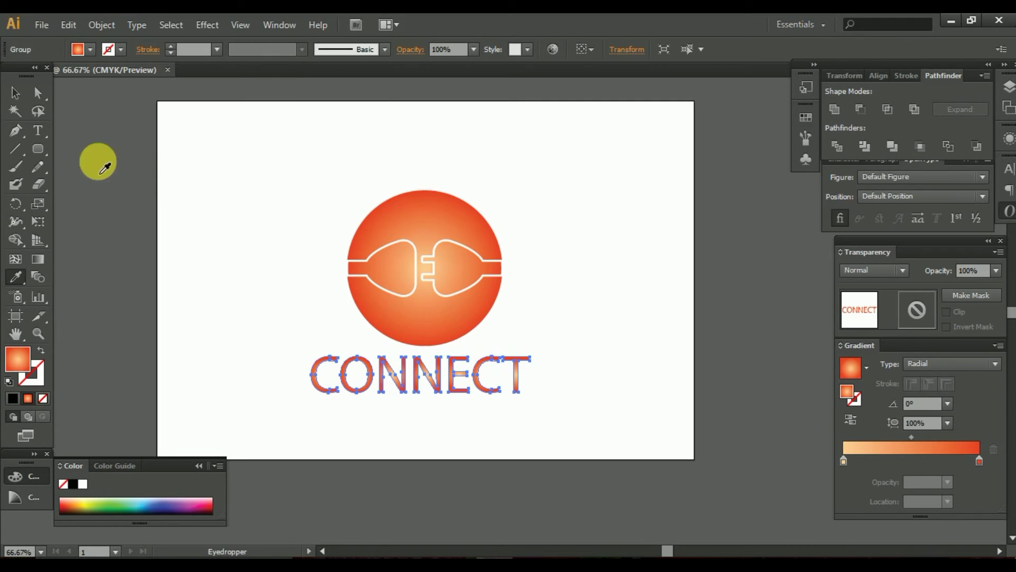
# - Select the circle and outlined CONNECT together and centre them horizontally
pyautogui.click(14, 93)
pyautogui.click(217, 222)
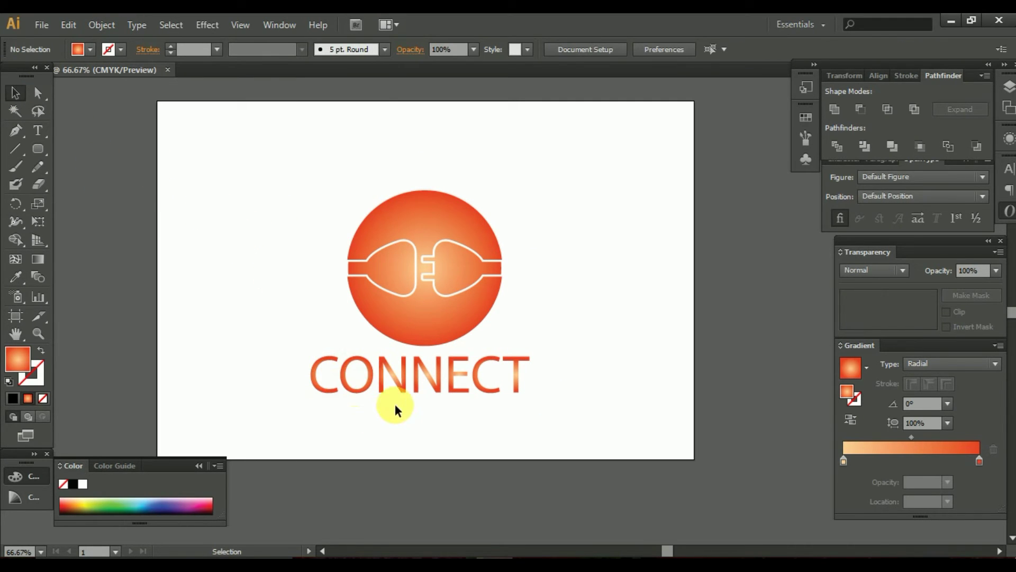
pyautogui.moveTo(277, 159); pyautogui.dragTo(518, 449)
pyautogui.click(630, 49)
pyautogui.click(625, 200)
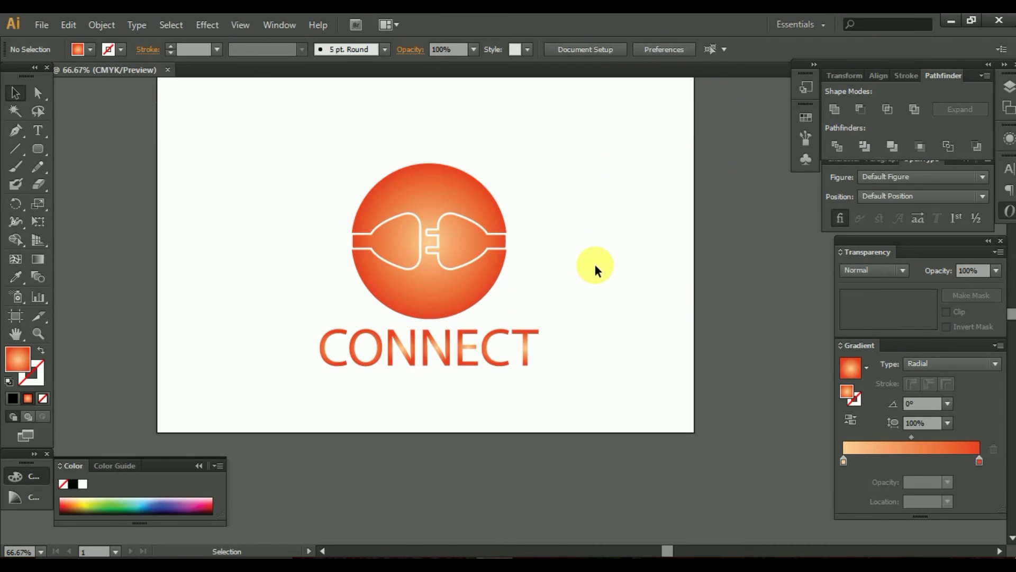
# - Try vertically centring the logo, undo it, and check the artwork in Outline view
pyautogui.moveTo(313, 175); pyautogui.dragTo(577, 394)
pyautogui.click(694, 49)
pyautogui.hotkey('ctrl', 'z')
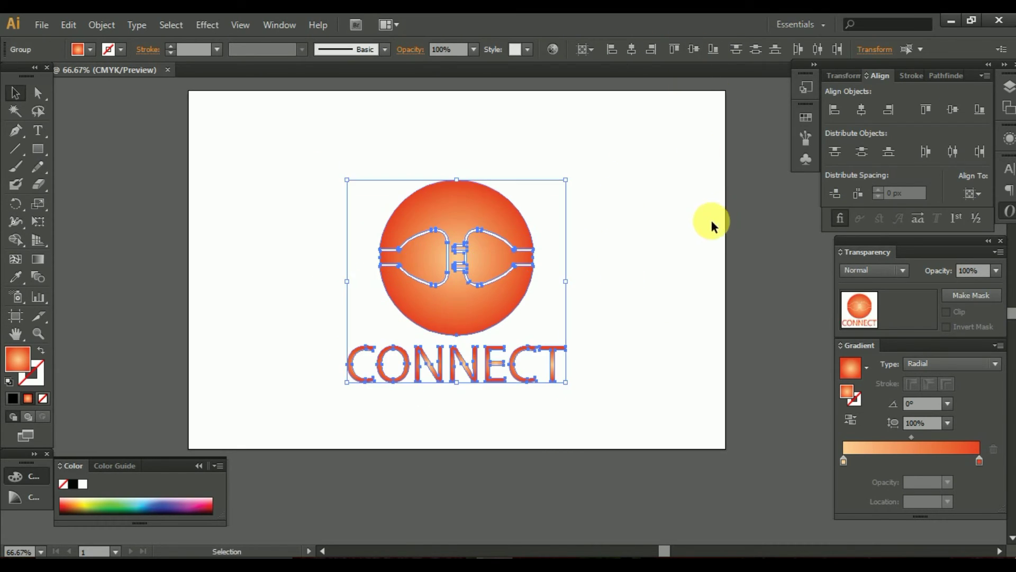
pyautogui.click(711, 218)
pyautogui.moveTo(313, 166); pyautogui.dragTo(681, 433)
pyautogui.press('a')
pyautogui.click(634, 337)
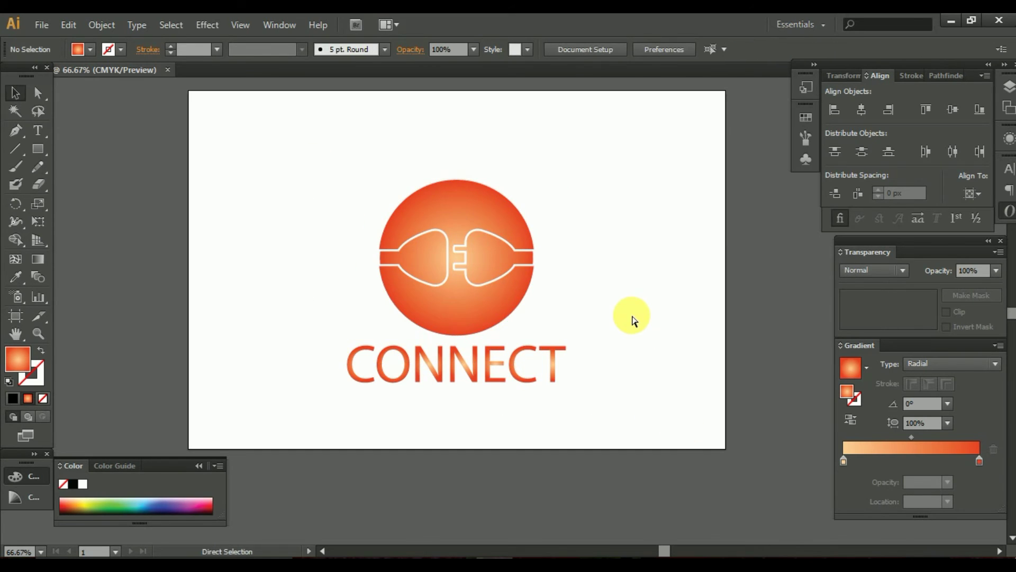
pyautogui.hotkey('ctrl', 'y')
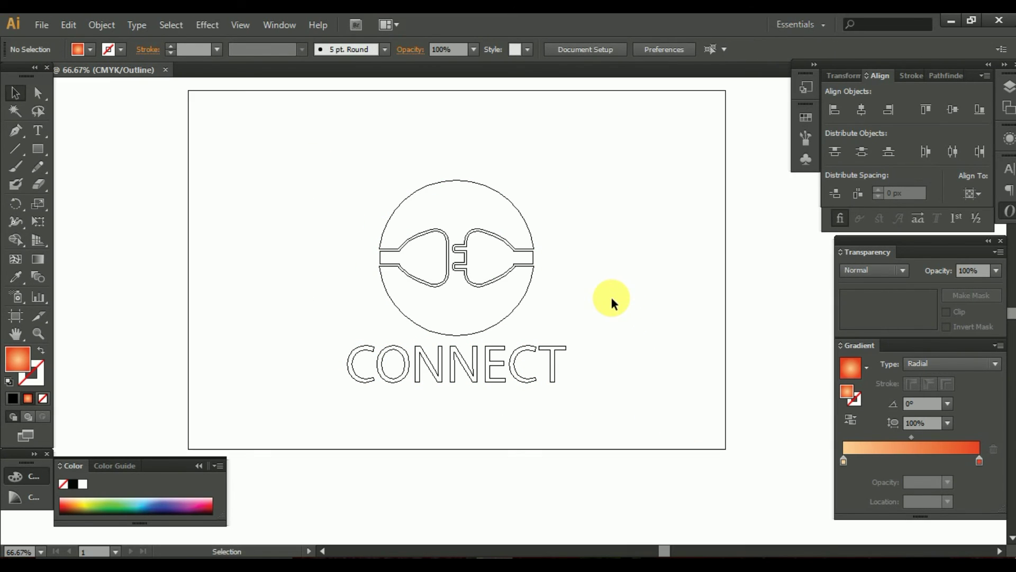
pyautogui.hotkey('ctrl', 'y')
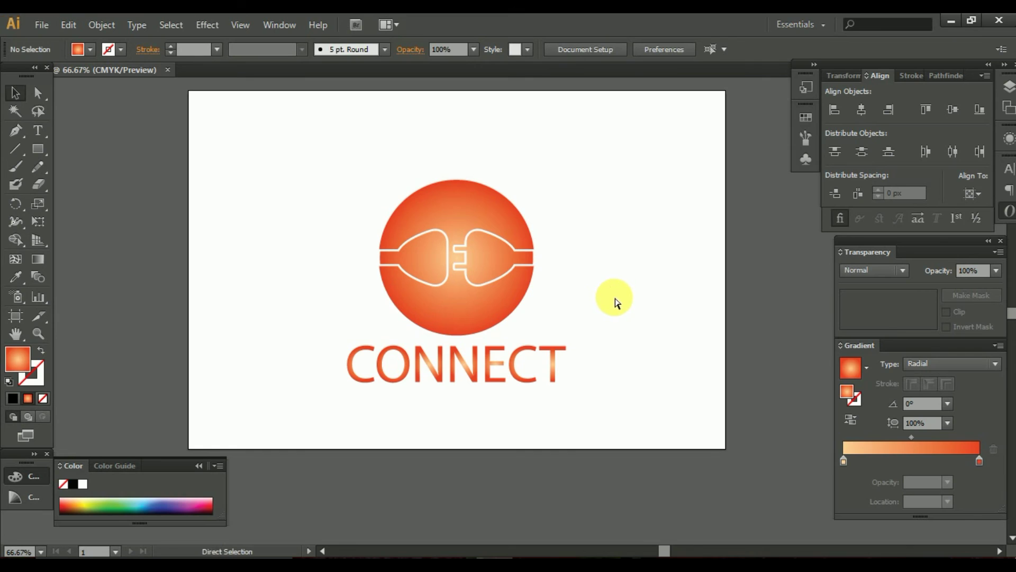
# - Send the pasted peach rectangle behind the logo and centre it on the artboard
pyautogui.click(616, 303)
pyautogui.rightClick(660, 334)
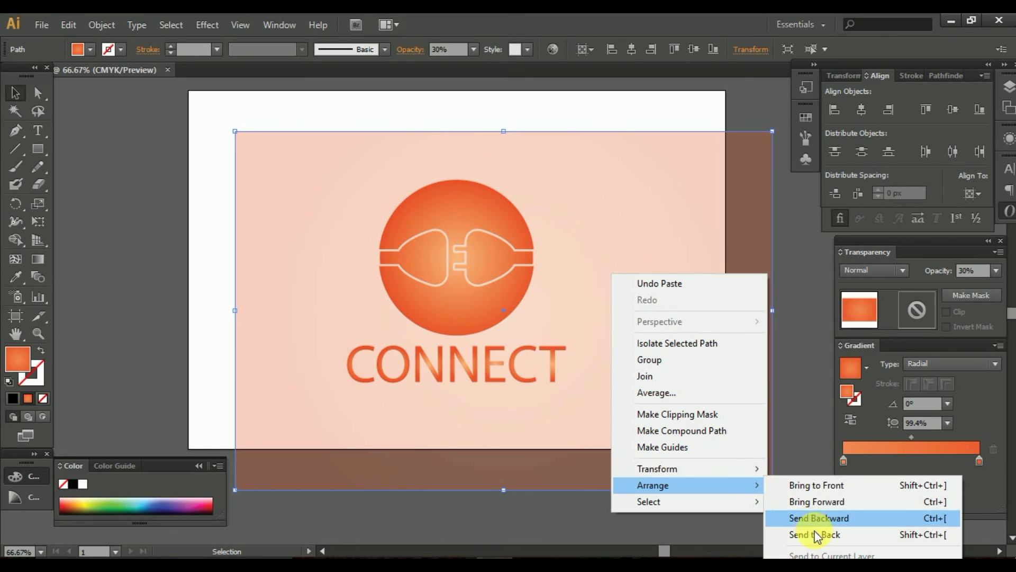
pyautogui.click(800, 452)
pyautogui.click(798, 338)
pyautogui.click(713, 401)
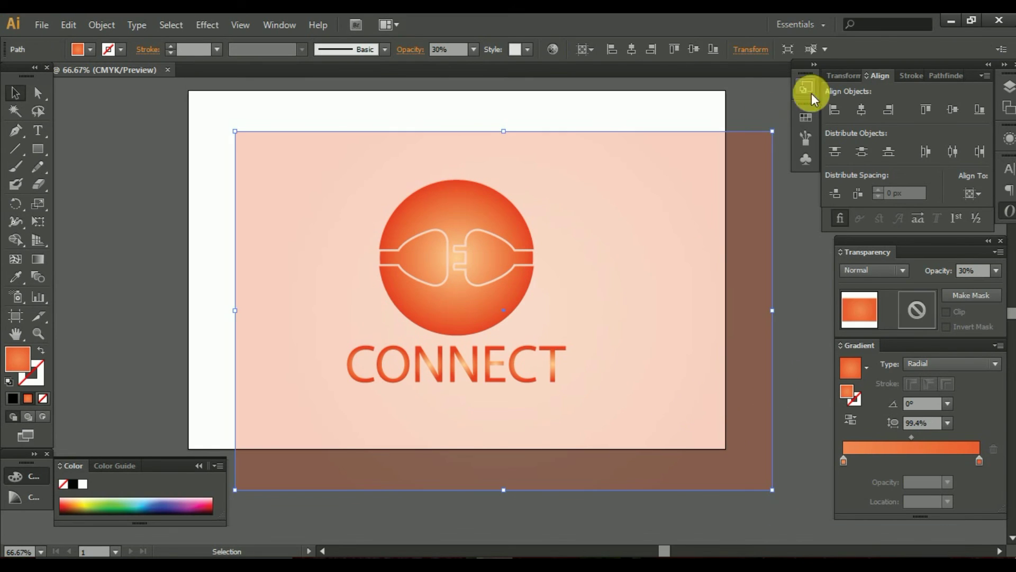
pyautogui.click(862, 109)
pyautogui.click(953, 109)
# - Centre the logo group vertically on the peach background
pyautogui.hotkey('ctrl', 'shift', 'a')
pyautogui.click(463, 295)
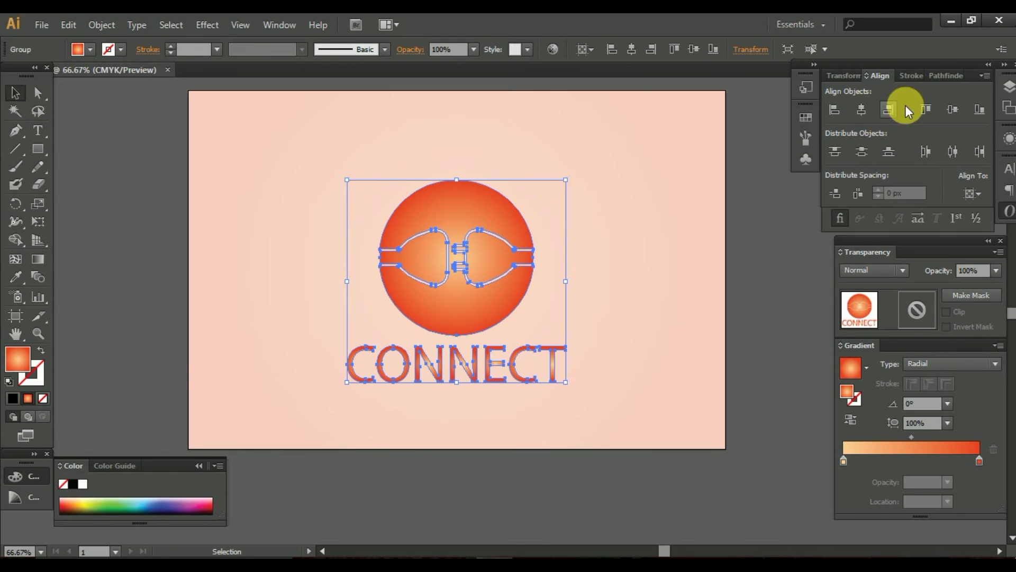
pyautogui.click(953, 109)
pyautogui.hotkey('ctrl', 'shift', 'a')
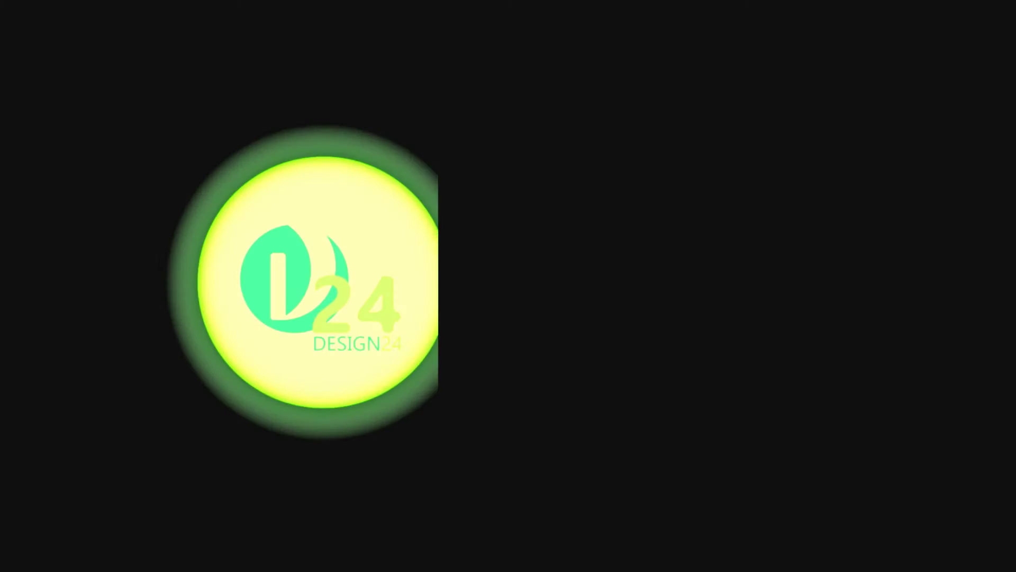